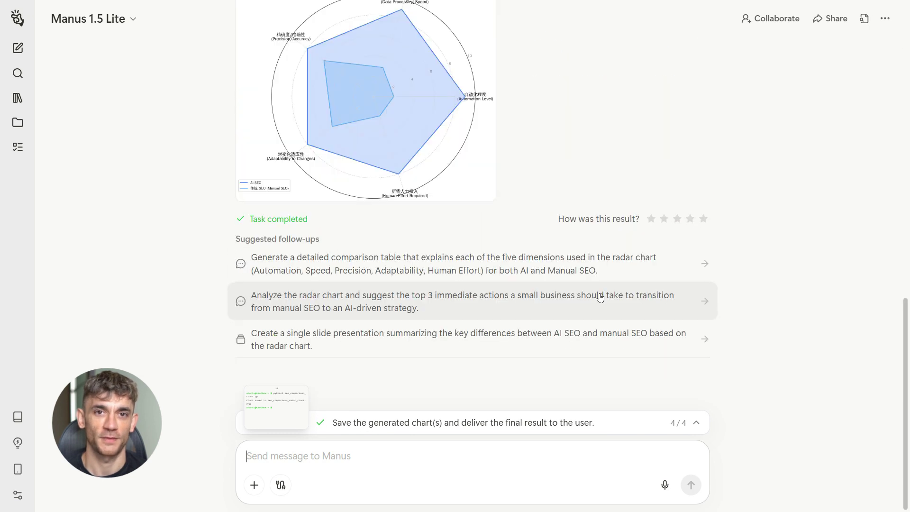
# - Open the radar chart at full size in the viewer
pyautogui.click(411, 169)
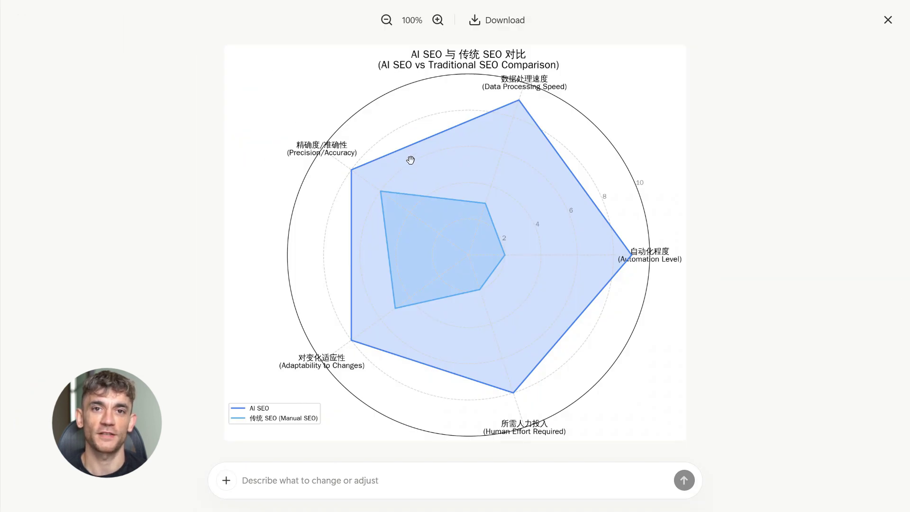
pyautogui.scroll(-3, 352, 155)
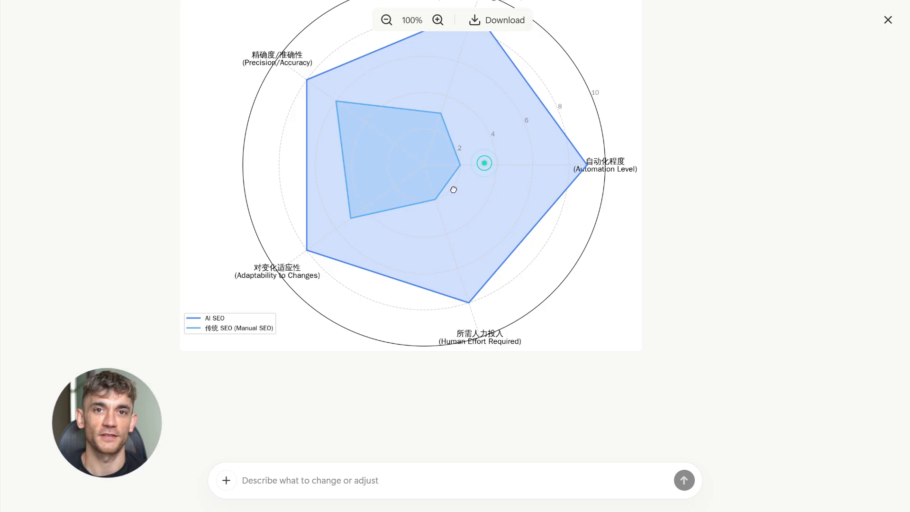
pyautogui.hscroll(3, 372, 201)
pyautogui.scroll(3, 372, 200)
pyautogui.hscroll(-3, 427, 202)
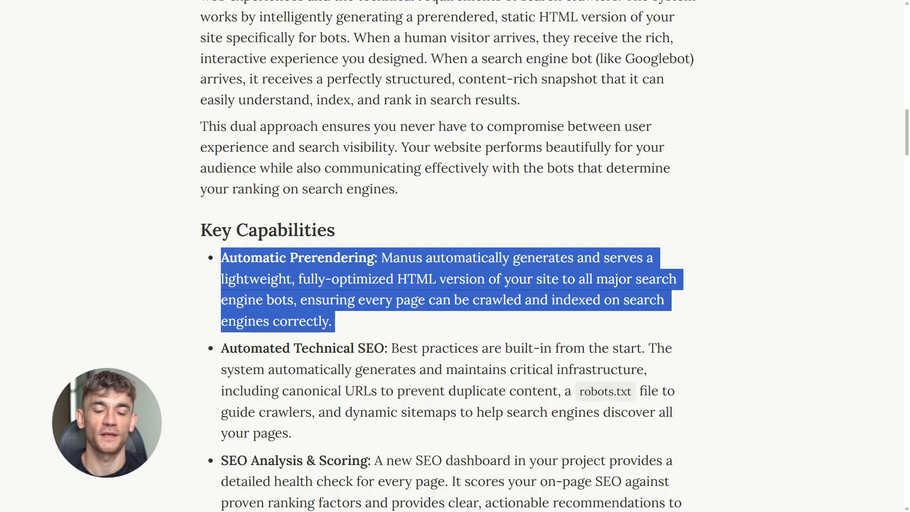
pyautogui.click(404, 278)
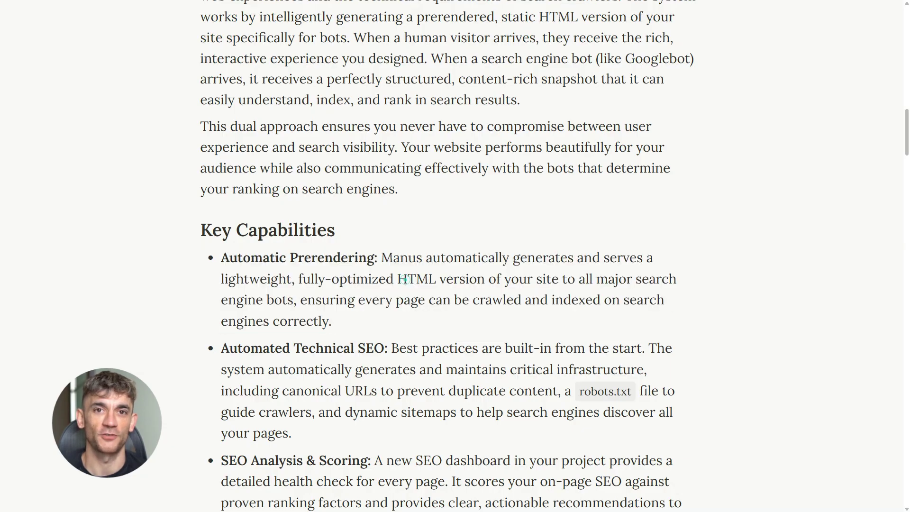
pyautogui.moveTo(396, 278); pyautogui.dragTo(486, 290)
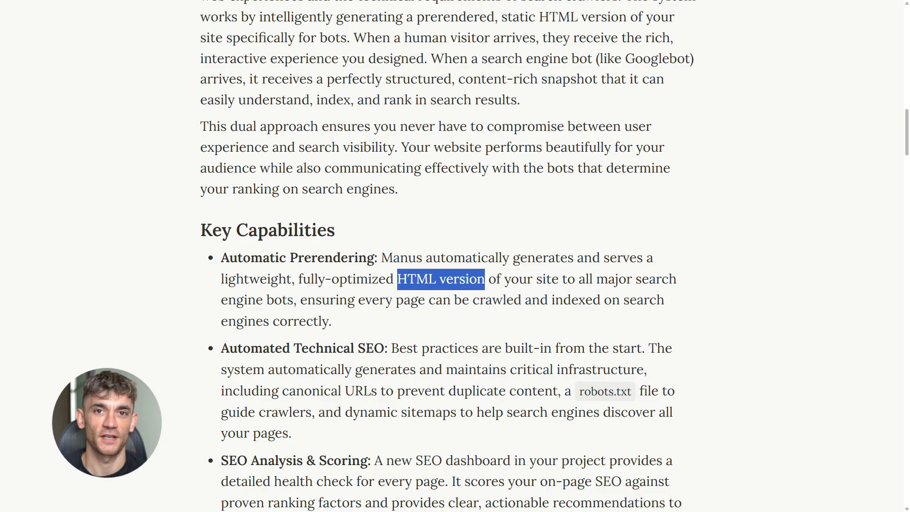
pyautogui.moveTo(358, 299); pyautogui.dragTo(434, 300)
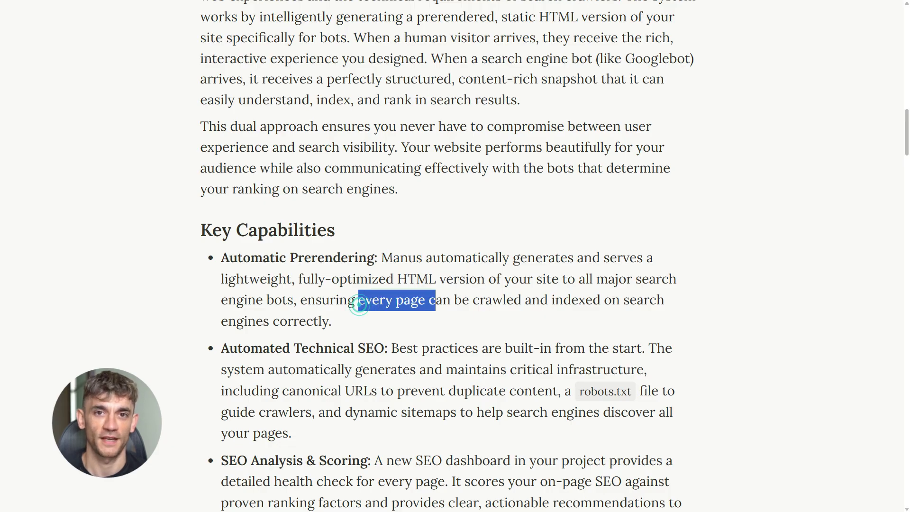
pyautogui.click(475, 313)
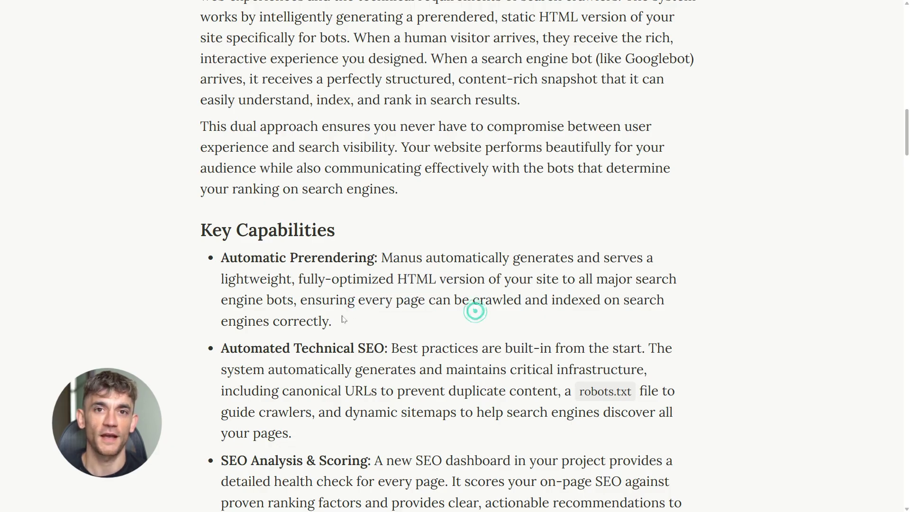
pyautogui.moveTo(364, 324)
pyautogui.mouseDown()
pyautogui.moveTo(211, 283)
pyautogui.moveTo(211, 258)
pyautogui.mouseUp()
pyautogui.click(370, 320)
pyautogui.scroll(-1, 369, 319)
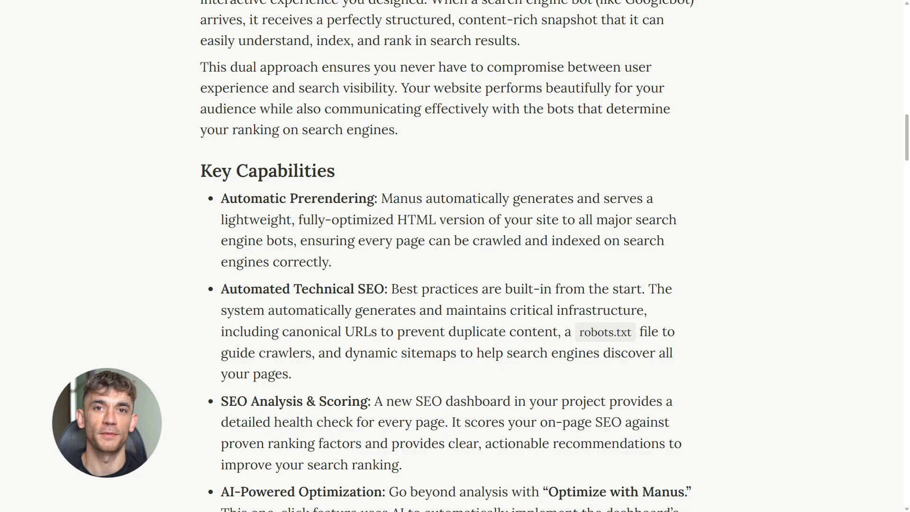
pyautogui.scroll(-1, 370, 319)
pyautogui.scroll(-1, 370, 319)
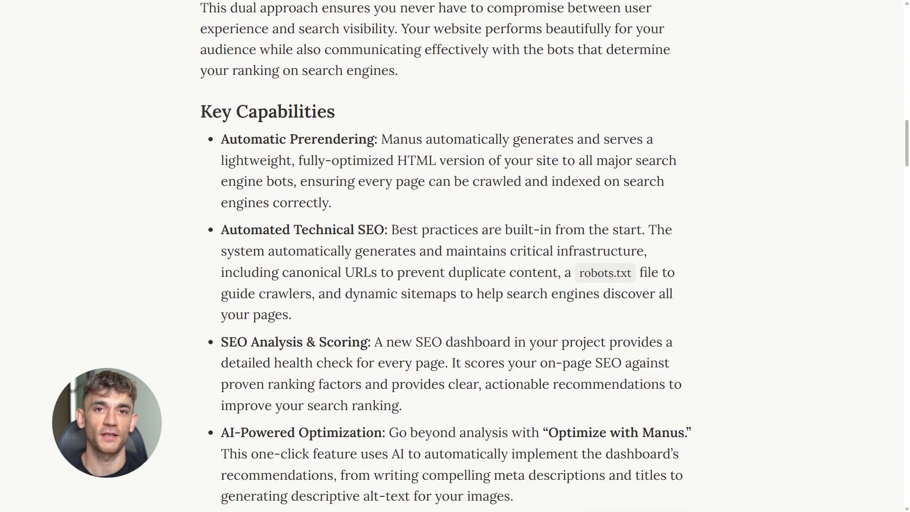
pyautogui.moveTo(220, 229); pyautogui.dragTo(341, 307)
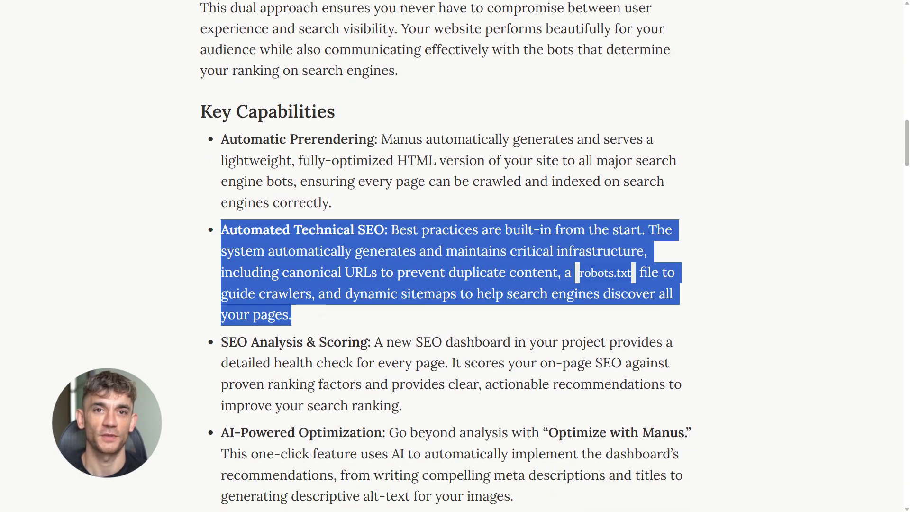
pyautogui.click(508, 319)
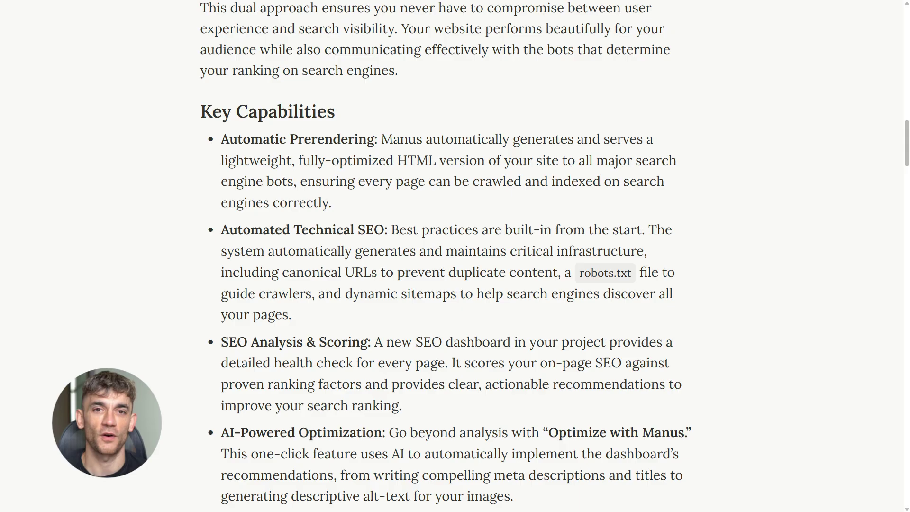
pyautogui.doubleClick(361, 272)
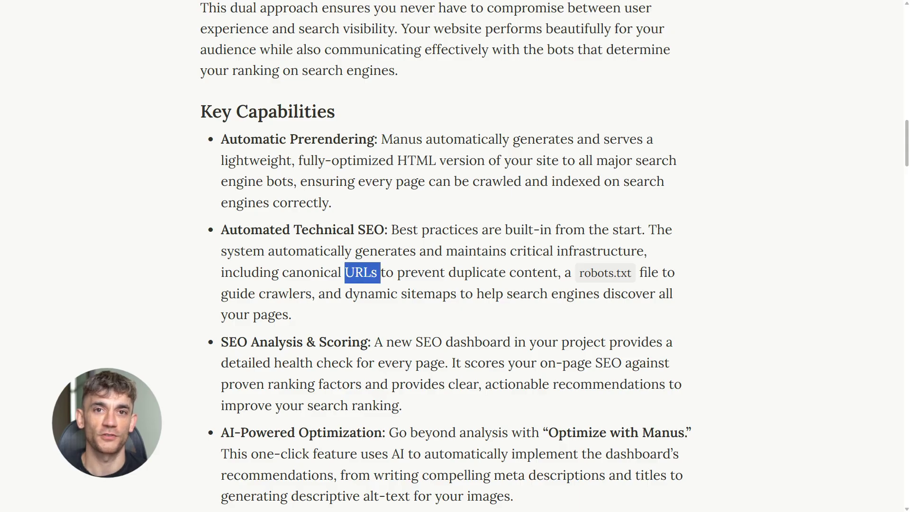
pyautogui.doubleClick(285, 294)
pyautogui.doubleClick(596, 272)
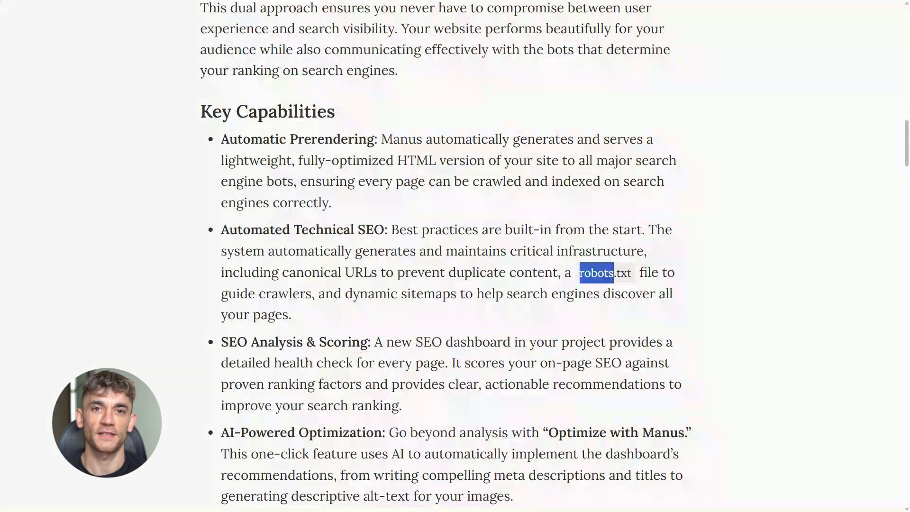
pyautogui.click(472, 324)
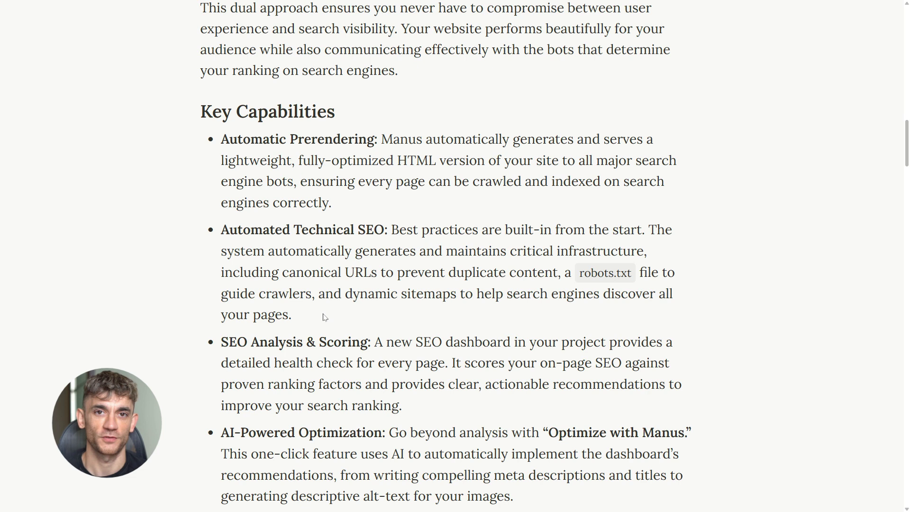
pyautogui.tripleClick(328, 270)
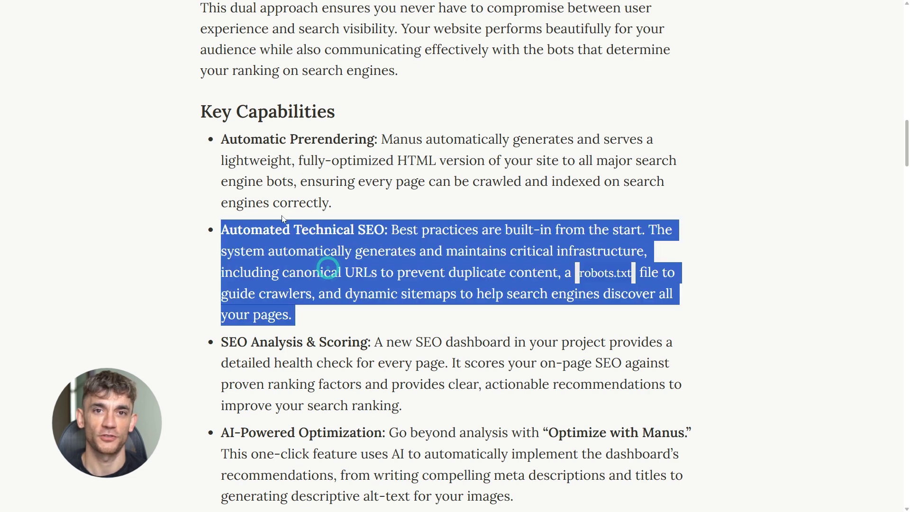
pyautogui.click(334, 320)
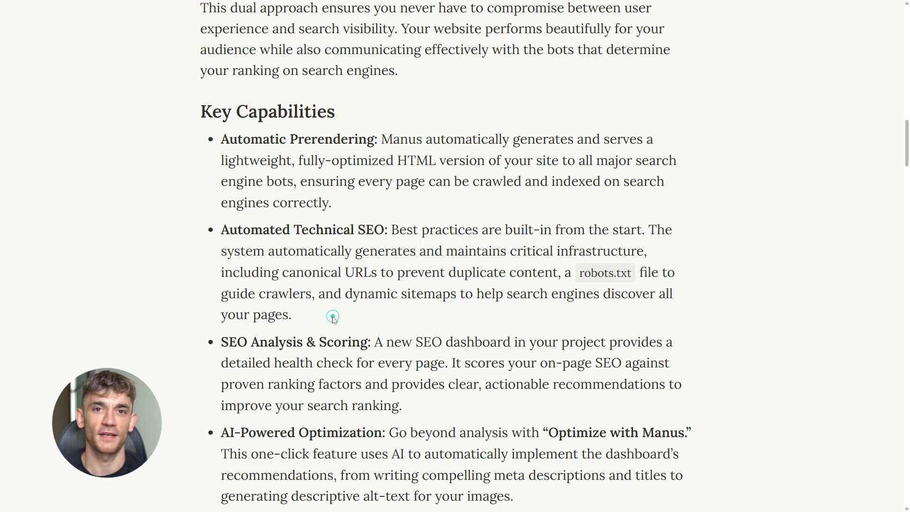
pyautogui.scroll(-2, 407, 317)
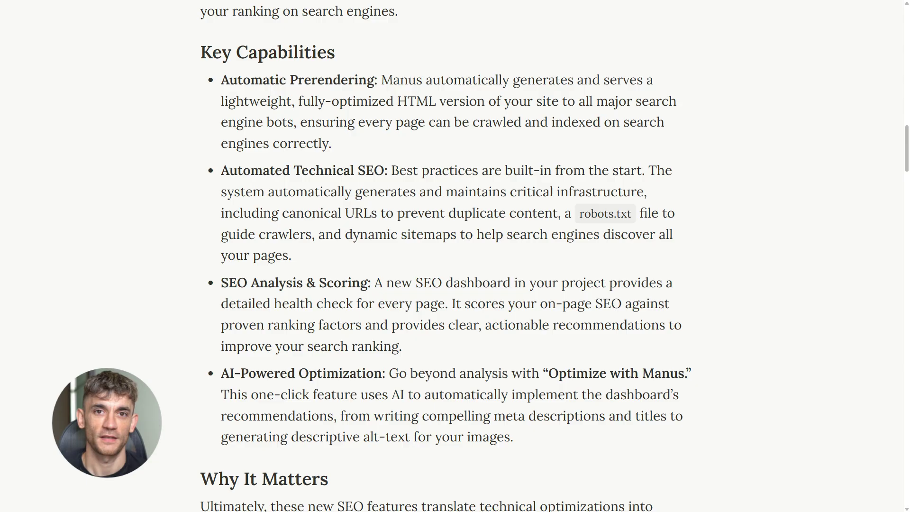
pyautogui.tripleClick(407, 318)
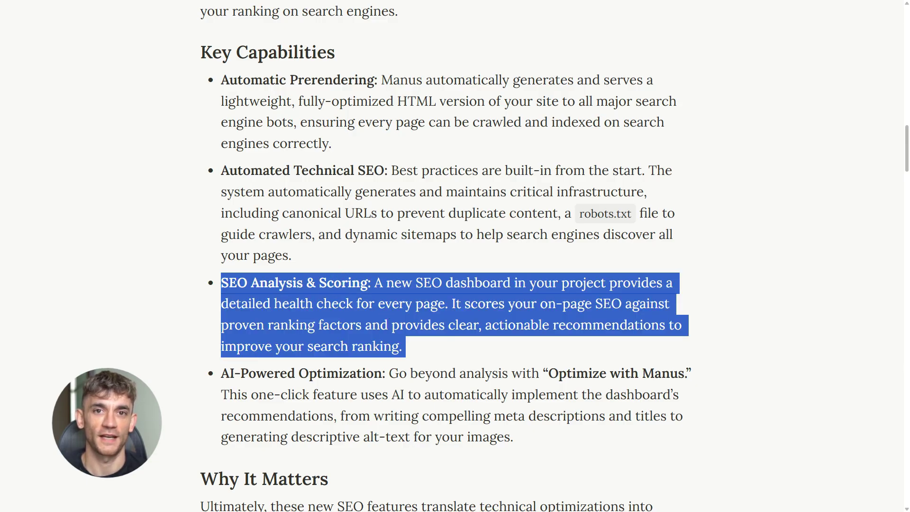
pyautogui.click(419, 346)
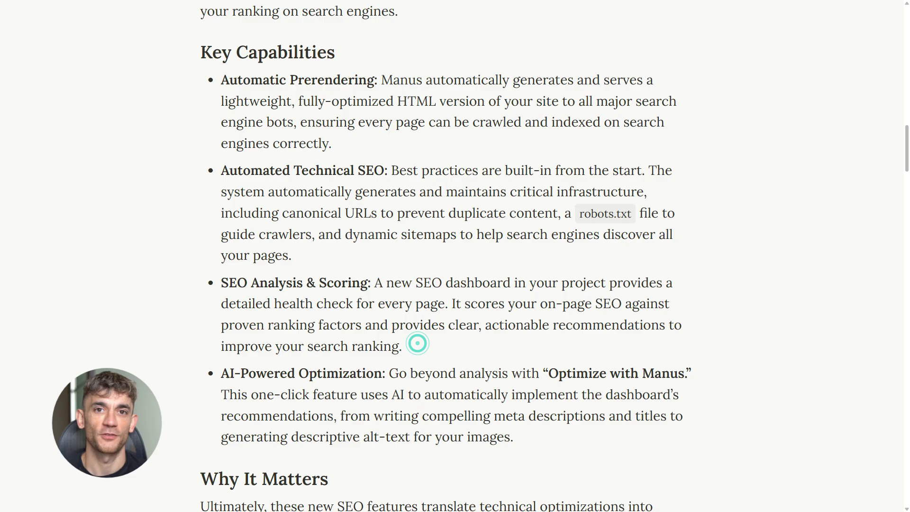
pyautogui.moveTo(415, 282); pyautogui.dragTo(510, 282)
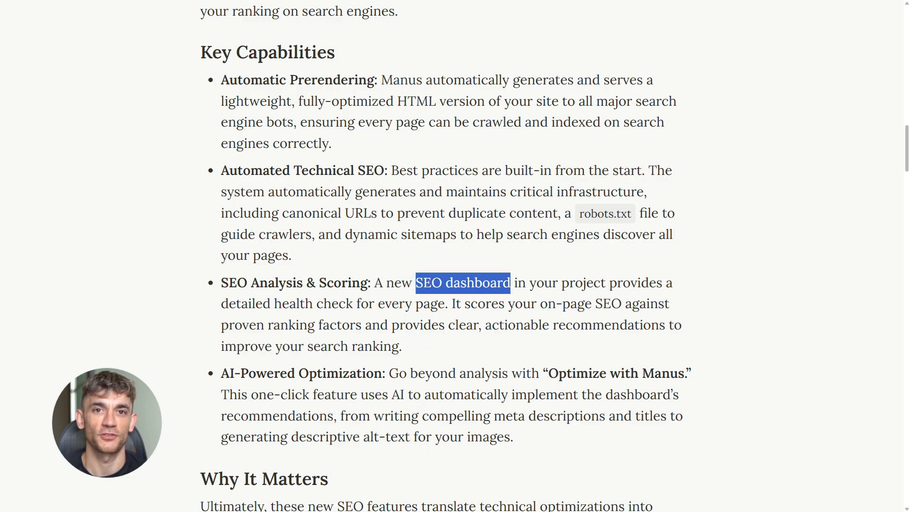
pyautogui.click(462, 320)
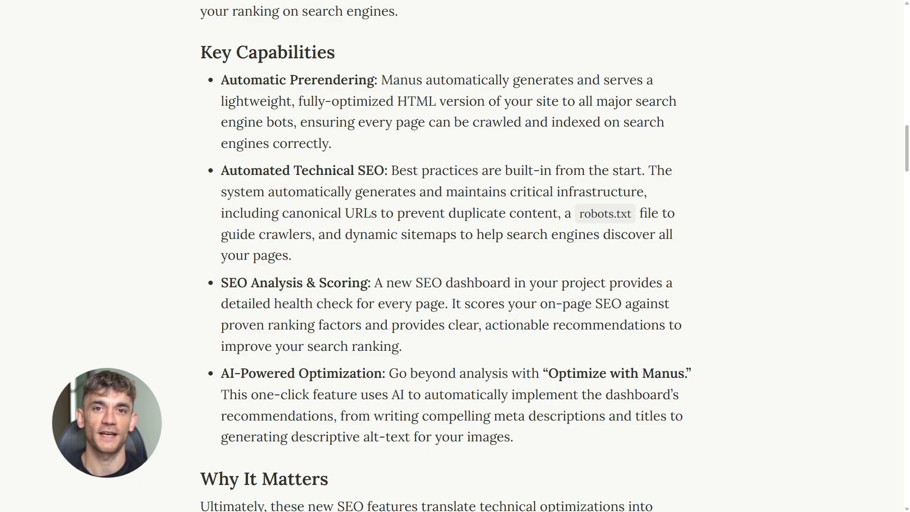
pyautogui.moveTo(449, 324); pyautogui.dragTo(637, 325)
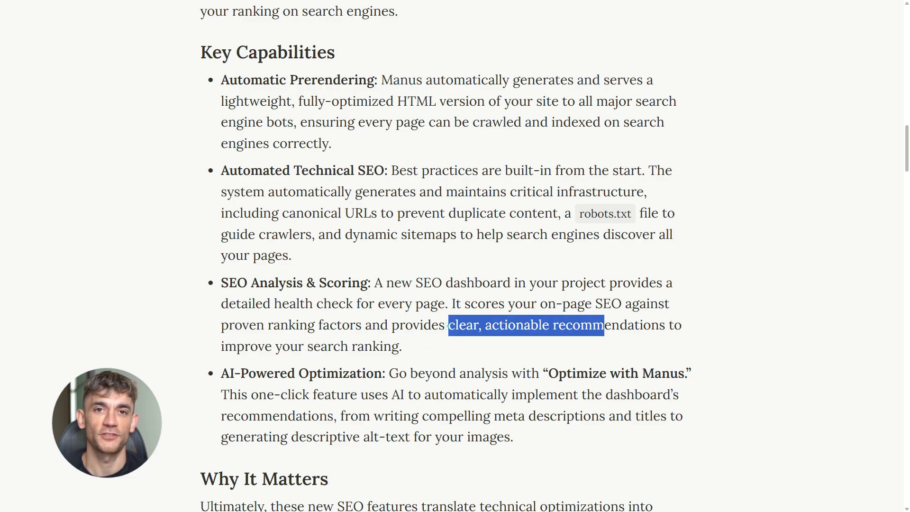
pyautogui.click(489, 332)
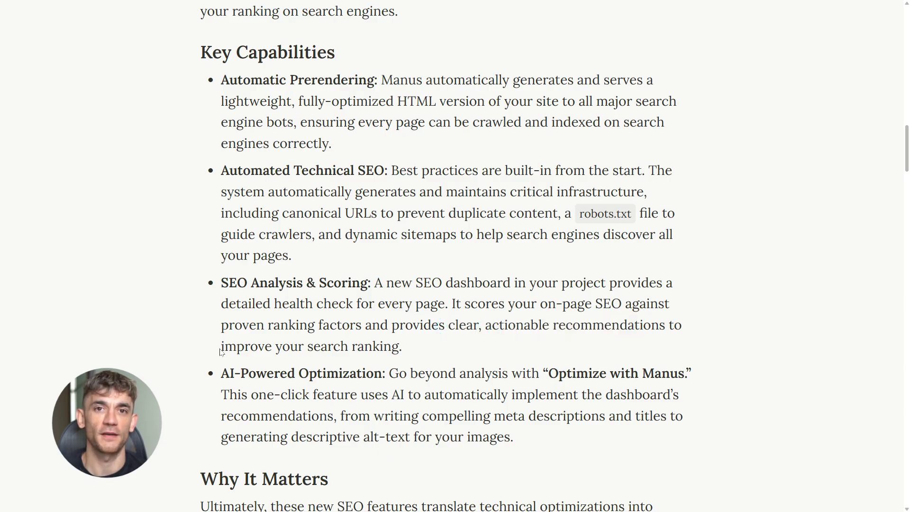
pyautogui.moveTo(222, 346); pyautogui.dragTo(352, 347)
pyautogui.click(429, 339)
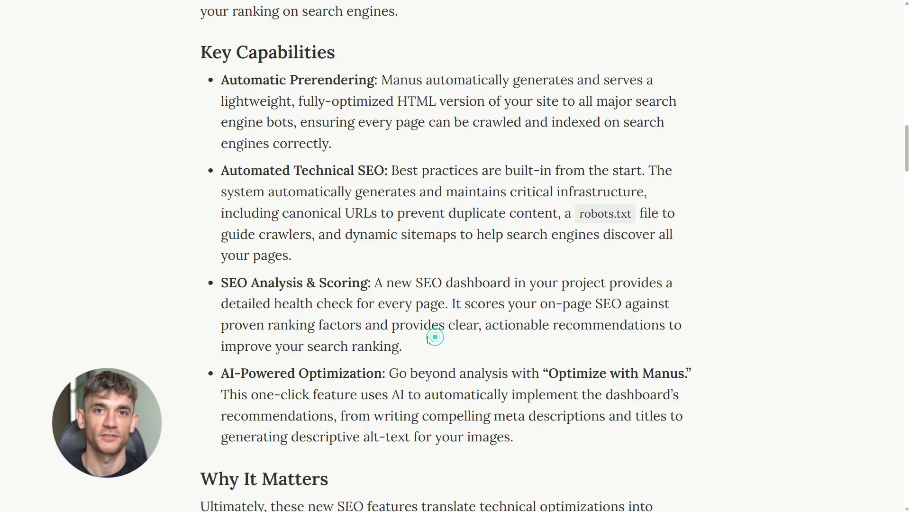
pyautogui.scroll(-1, 429, 339)
pyautogui.tripleClick(298, 318)
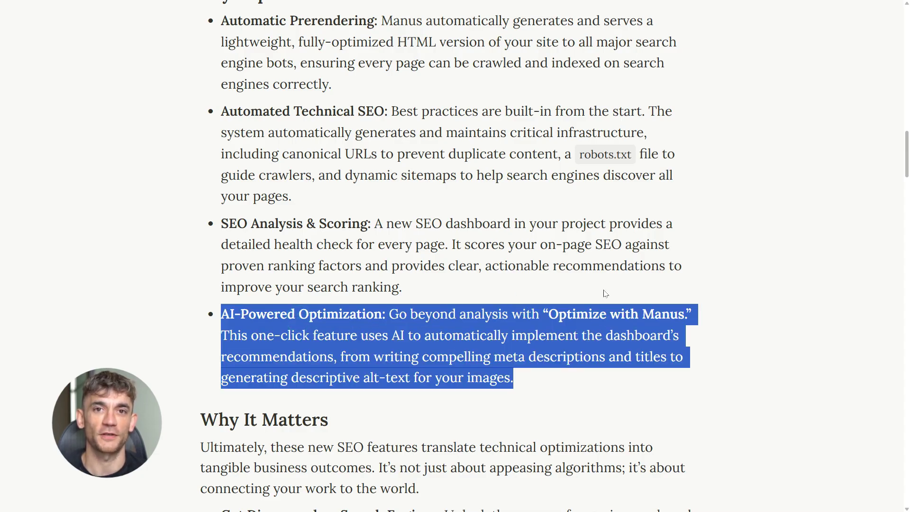
pyautogui.click(559, 370)
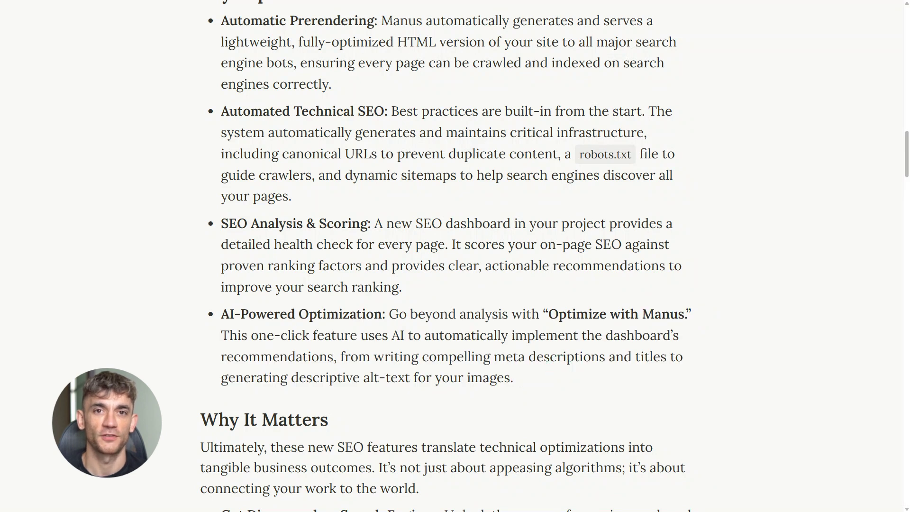
pyautogui.moveTo(339, 356); pyautogui.dragTo(540, 380)
pyautogui.click(547, 380)
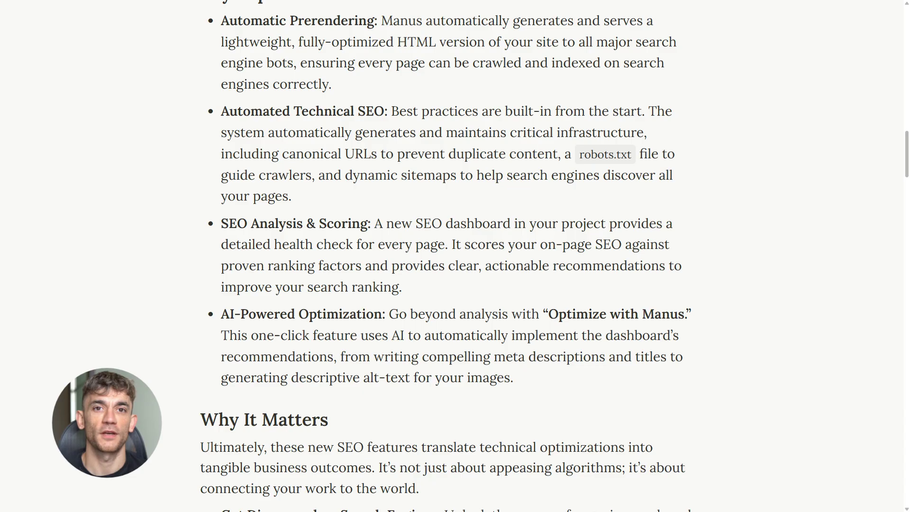
pyautogui.scroll(-2, 413, 372)
pyautogui.scroll(-1, 413, 373)
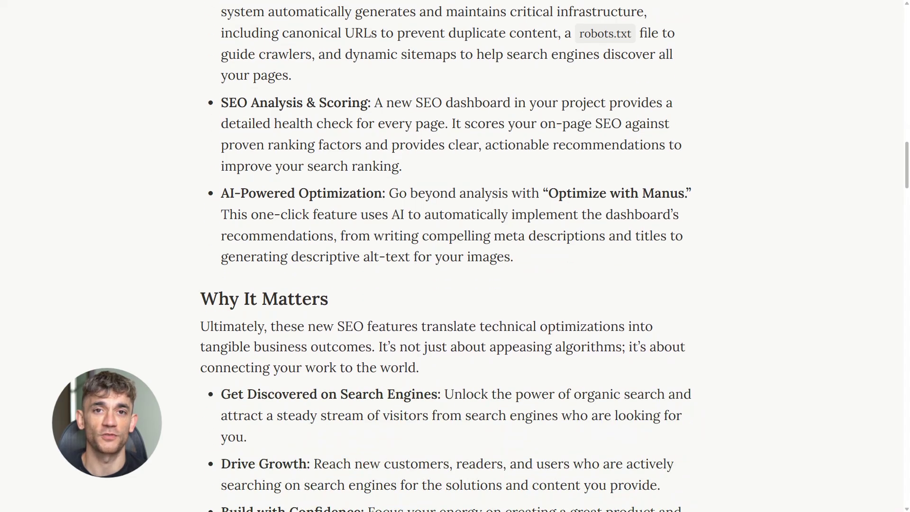
pyautogui.scroll(-1, 412, 373)
pyautogui.scroll(-2, 412, 372)
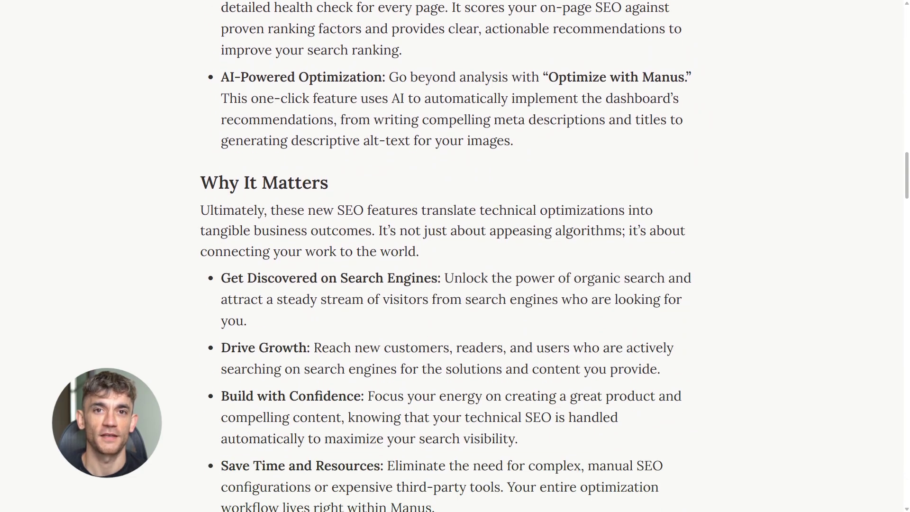
pyautogui.moveTo(200, 175); pyautogui.dragTo(420, 253)
pyautogui.scroll(-2, 440, 285)
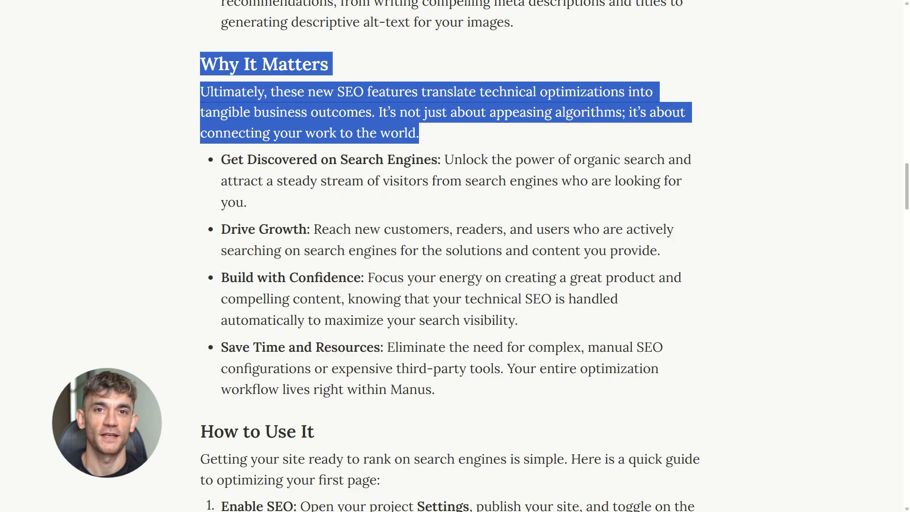
pyautogui.scroll(-2, 261, 270)
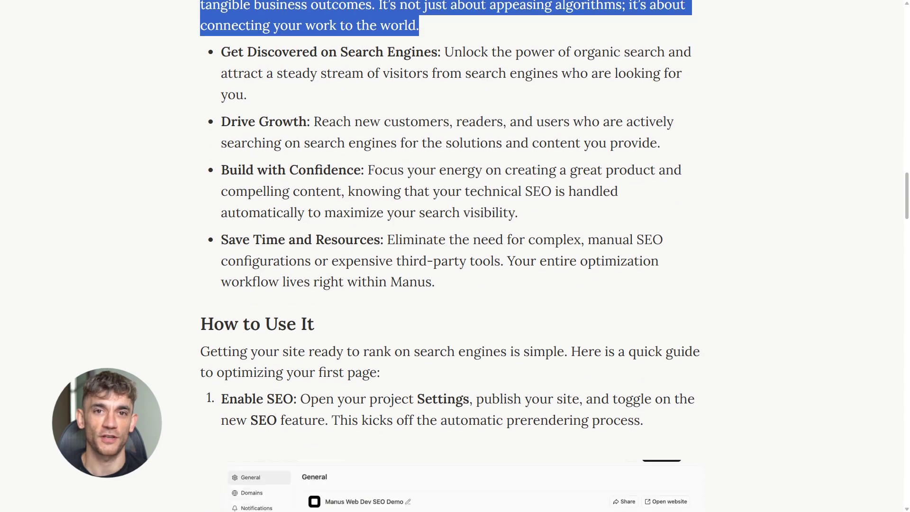
pyautogui.scroll(-2, 261, 270)
pyautogui.scroll(-1, 291, 255)
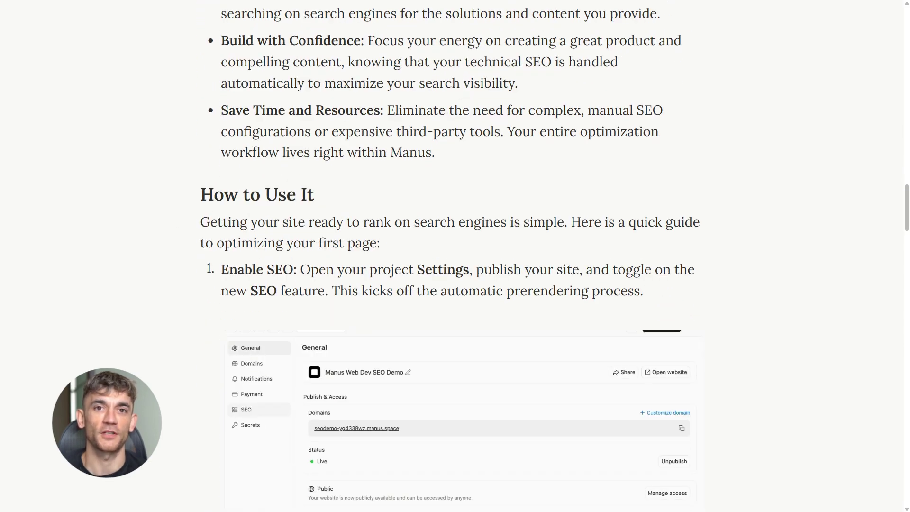
pyautogui.moveTo(201, 222); pyautogui.dragTo(327, 270)
pyautogui.scroll(-1, 433, 271)
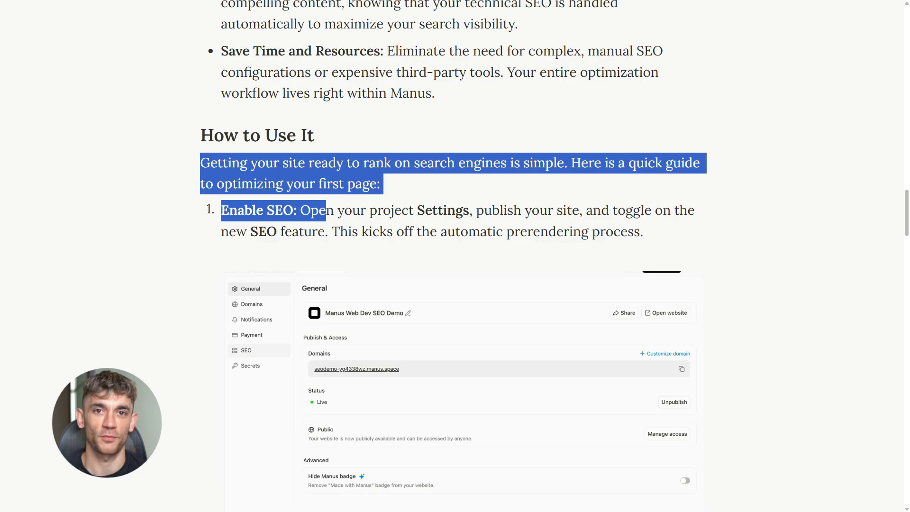
pyautogui.doubleClick(442, 210)
pyautogui.scroll(-2, 462, 249)
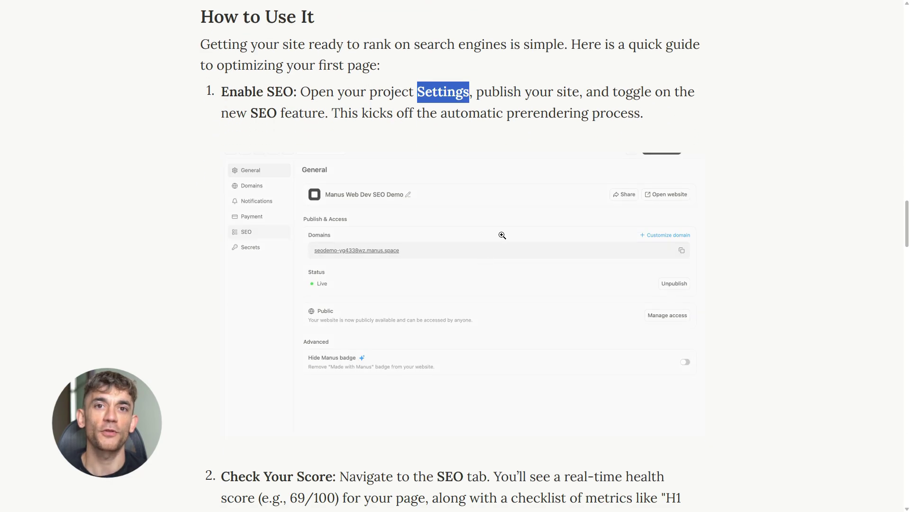
pyautogui.click(483, 256)
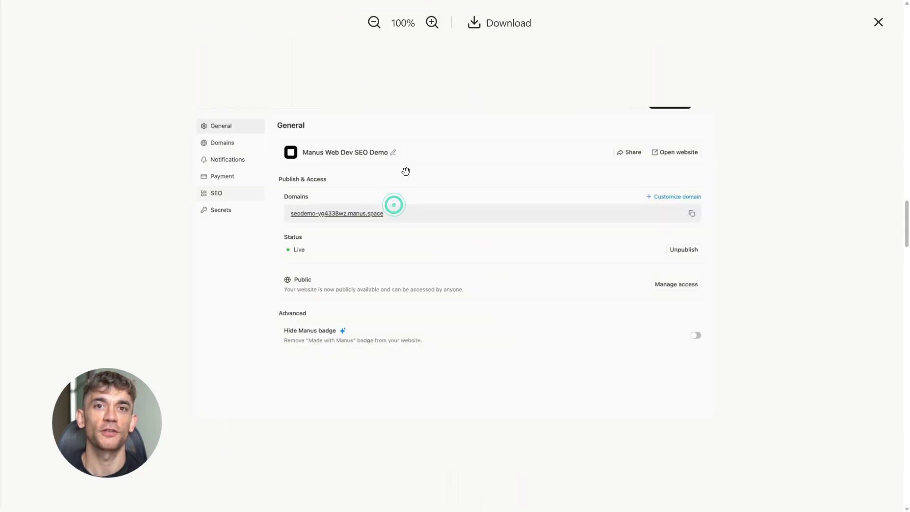
pyautogui.click(879, 22)
pyautogui.scroll(-3, 497, 271)
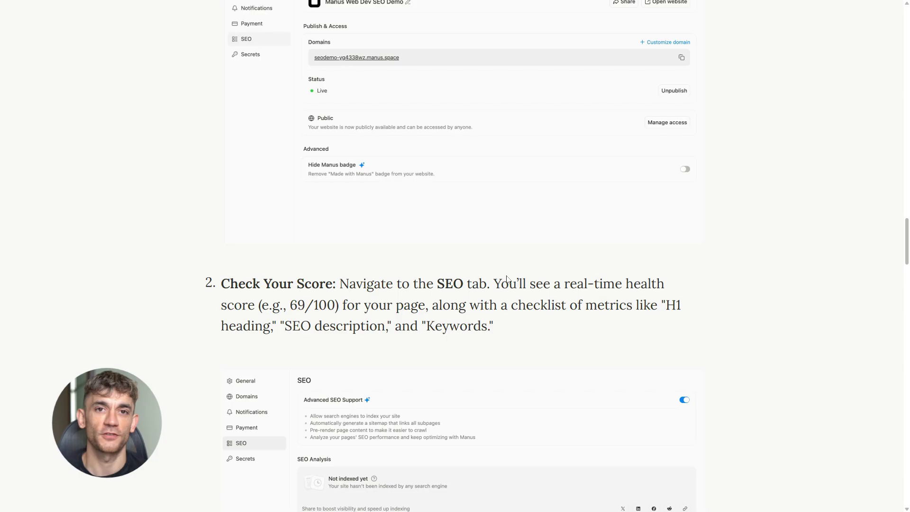
pyautogui.scroll(-2, 507, 280)
pyautogui.scroll(-2, 506, 279)
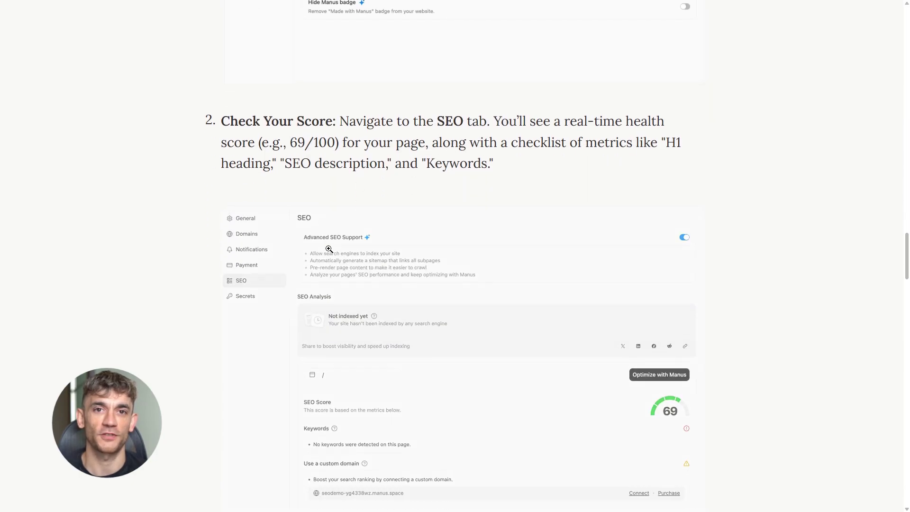
pyautogui.scroll(-2, 631, 343)
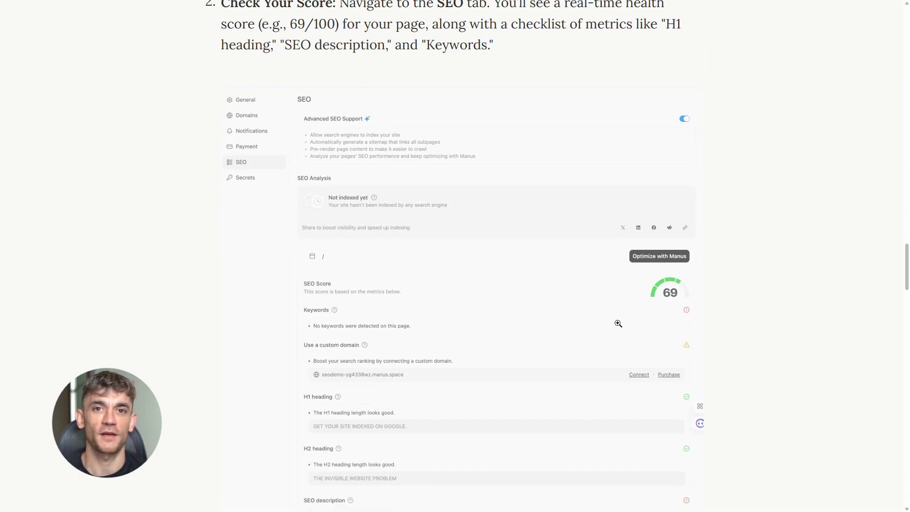
pyautogui.scroll(-3, 618, 323)
pyautogui.scroll(-3, 617, 324)
pyautogui.scroll(-1, 649, 275)
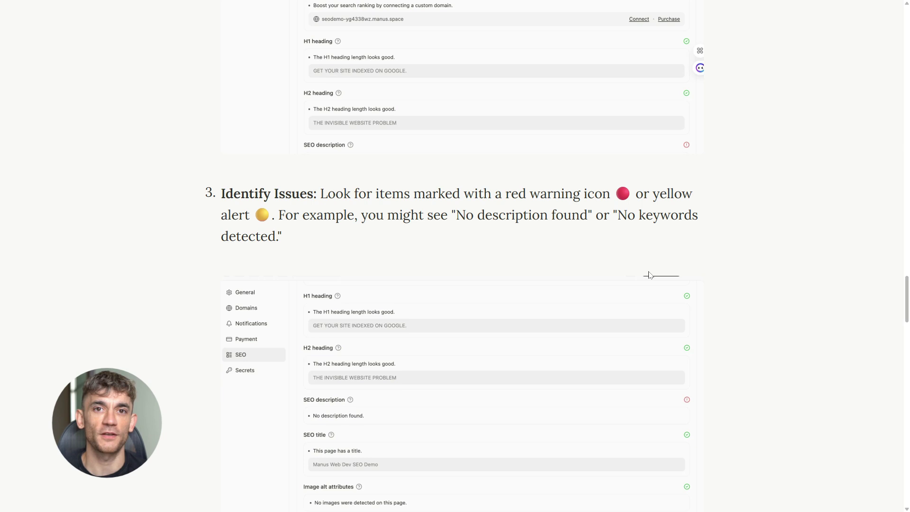
pyautogui.scroll(-2, 649, 276)
pyautogui.scroll(-2, 649, 275)
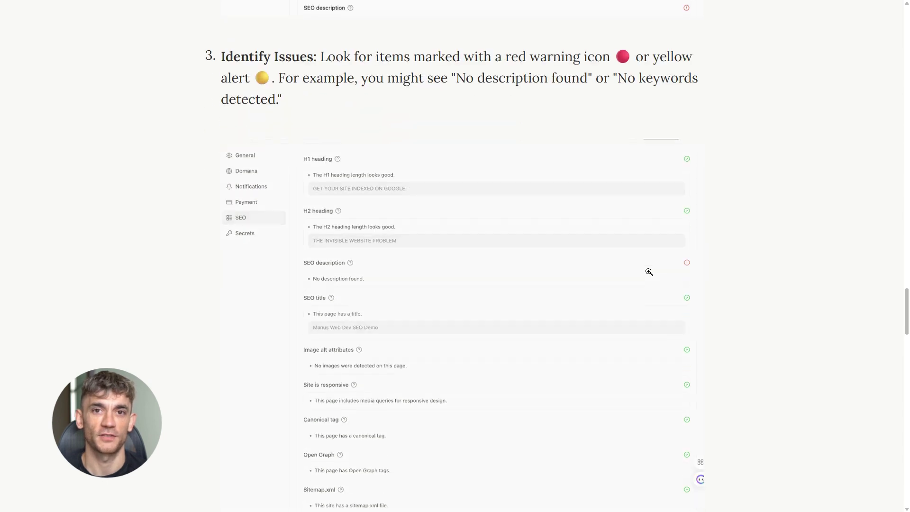
pyautogui.scroll(-2, 649, 275)
pyautogui.scroll(-2, 650, 275)
pyautogui.scroll(-2, 649, 276)
pyautogui.scroll(-2, 649, 275)
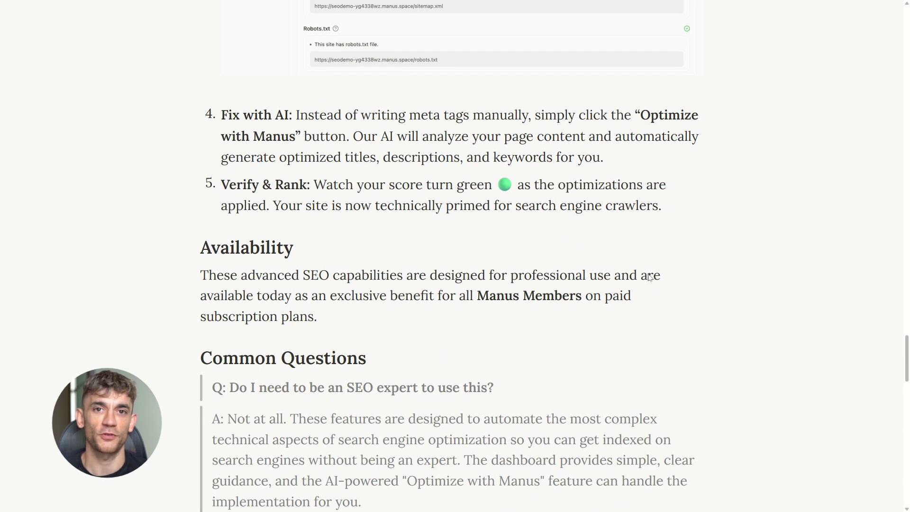
pyautogui.scroll(3, 649, 275)
pyautogui.scroll(4, 649, 275)
pyautogui.scroll(2, 633, 270)
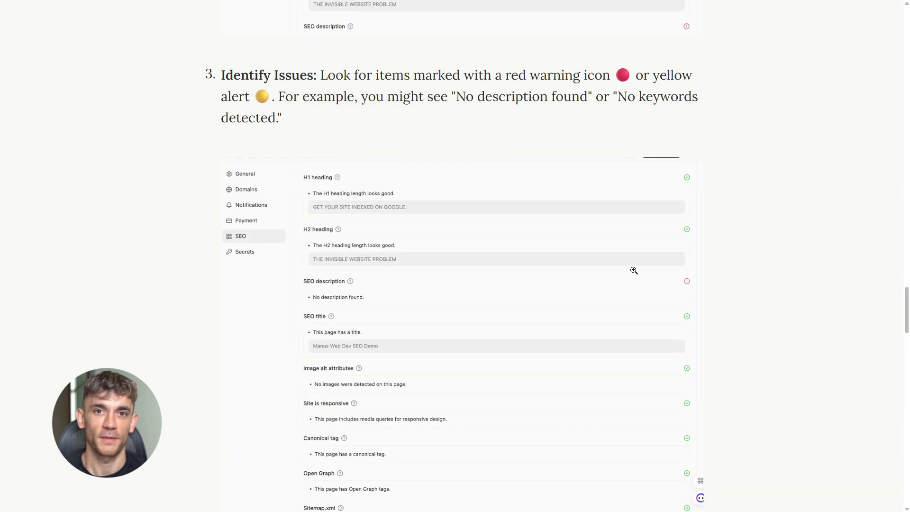
pyautogui.click(494, 293)
pyautogui.click(485, 254)
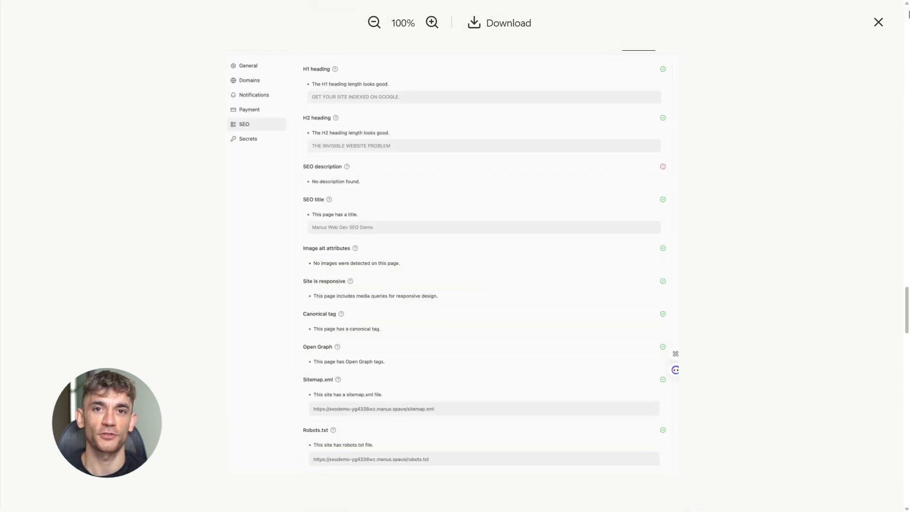
pyautogui.click(878, 22)
pyautogui.scroll(-4, 652, 331)
pyautogui.scroll(-4, 547, 339)
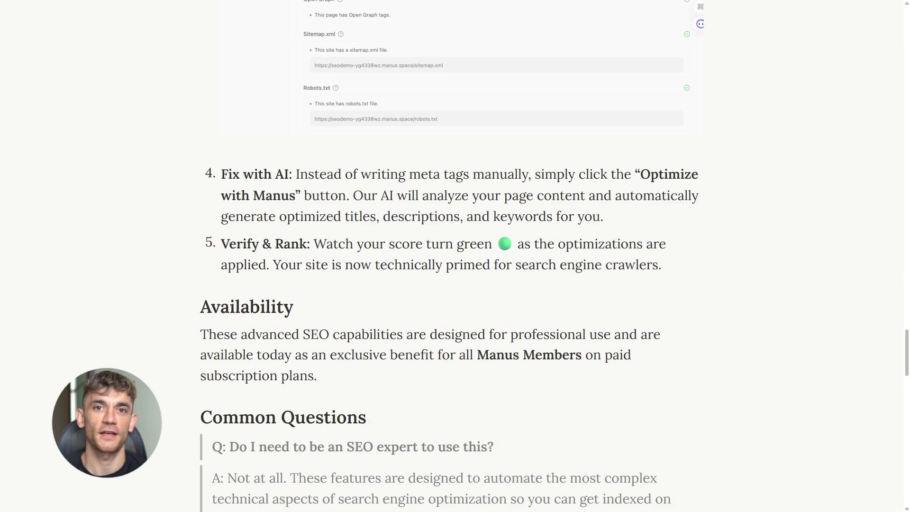
pyautogui.scroll(-1, 302, 262)
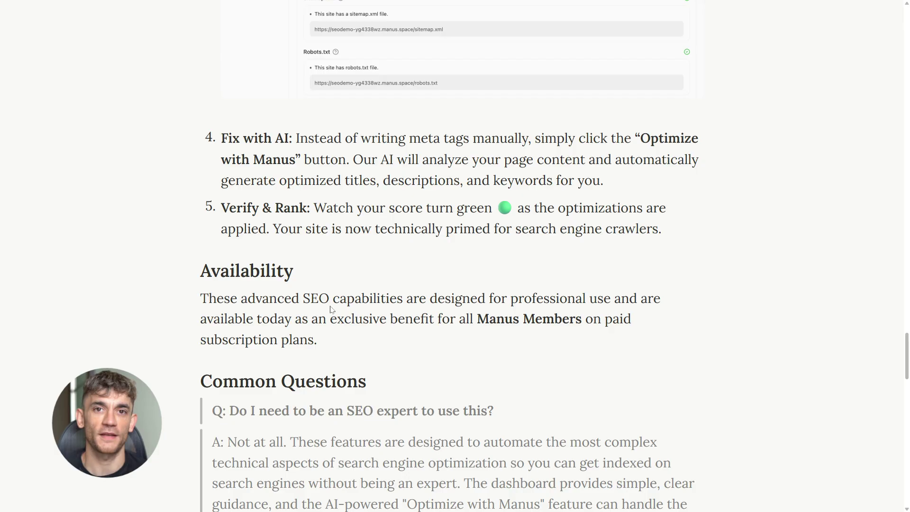
pyautogui.scroll(3, 427, 298)
pyautogui.scroll(2, 610, 329)
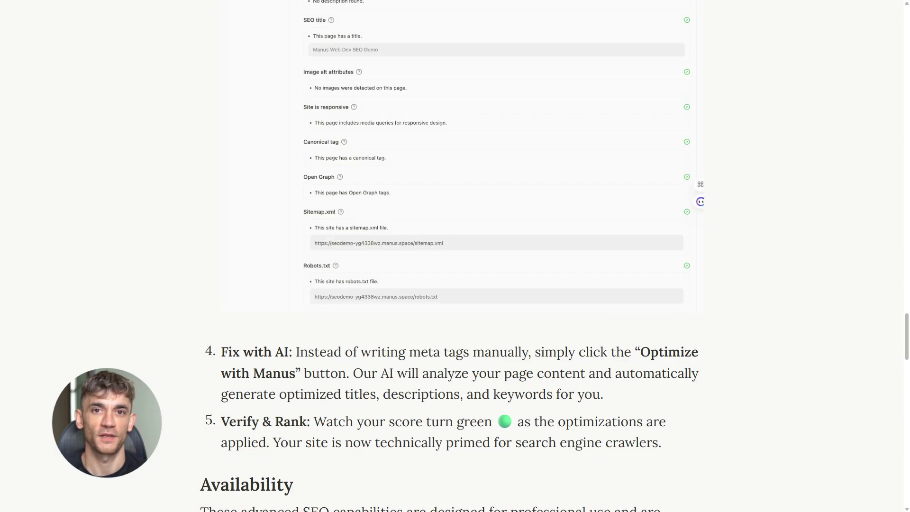
pyautogui.tripleClick(456, 356)
pyautogui.click(612, 355)
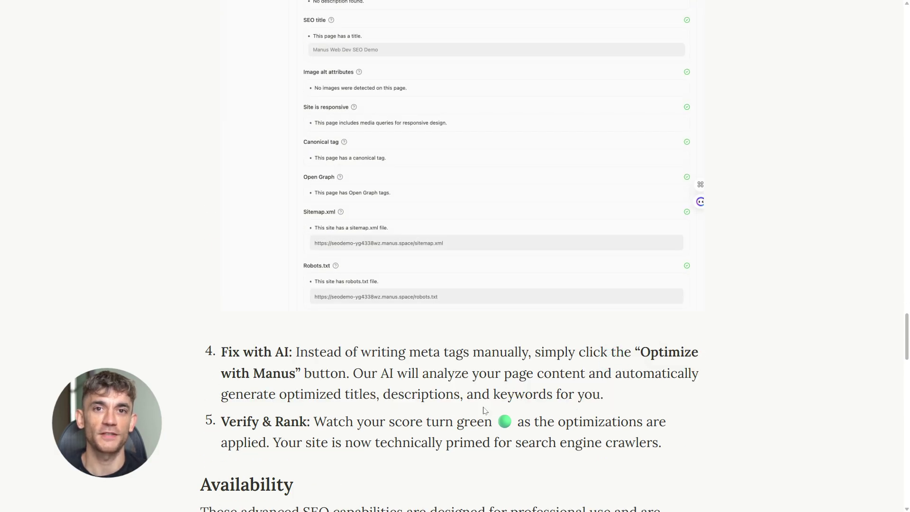
pyautogui.scroll(-2, 484, 410)
pyautogui.scroll(-1, 484, 384)
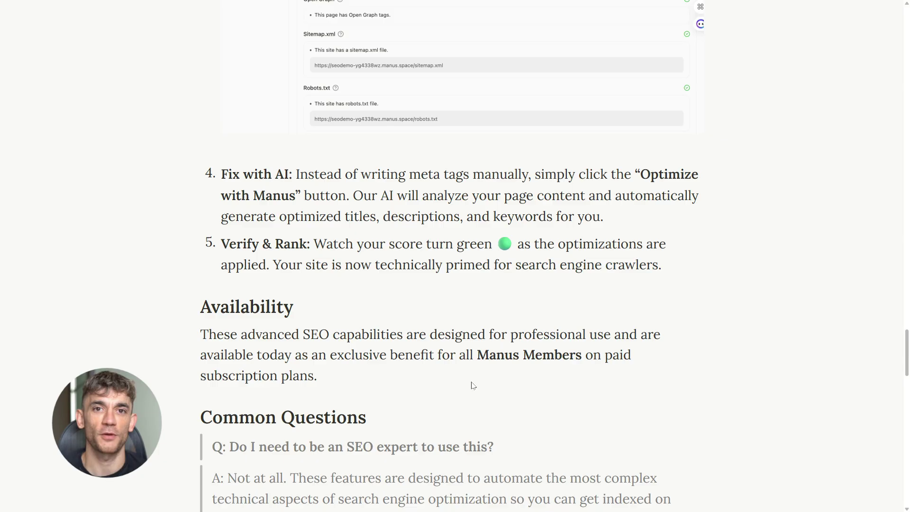
pyautogui.scroll(8, 484, 385)
pyautogui.scroll(4, 484, 383)
pyautogui.scroll(5, 484, 285)
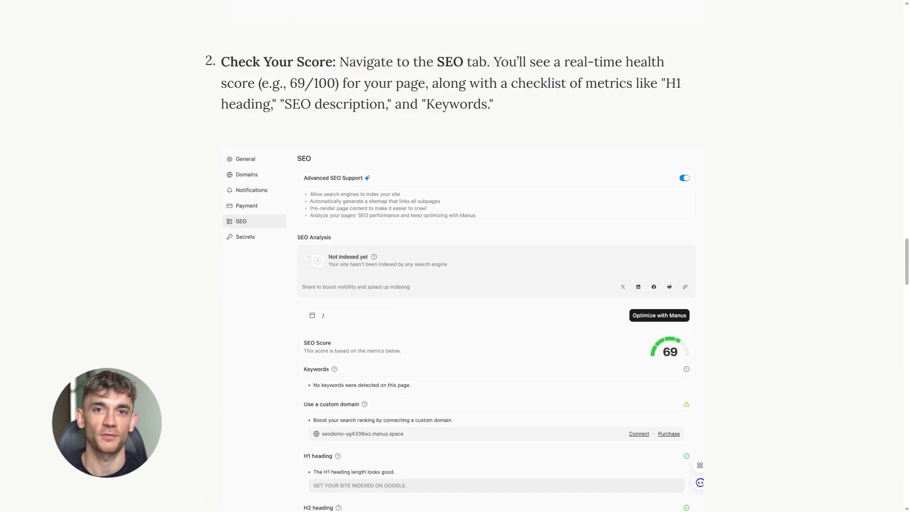
pyautogui.scroll(5, 485, 284)
pyautogui.scroll(4, 483, 285)
pyautogui.scroll(1, 484, 284)
pyautogui.scroll(5, 484, 285)
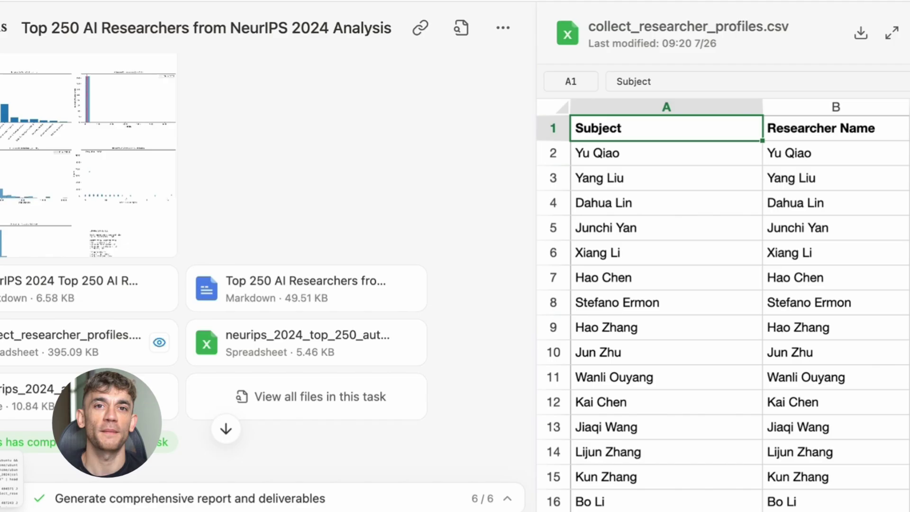
# - Expand the collect_researcher_profiles.csv preview panel to full width
pyautogui.click(891, 33)
pyautogui.scroll(-10, 498, 284)
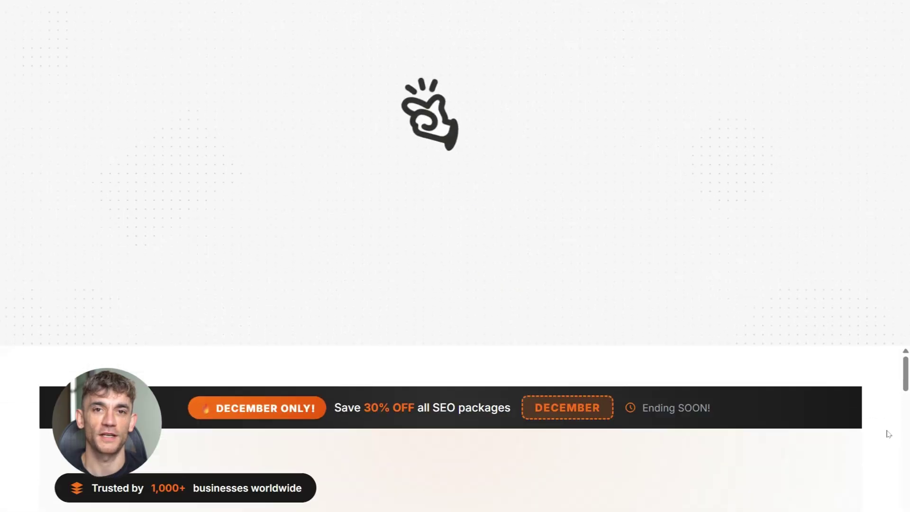
pyautogui.scroll(-5, 888, 130)
pyautogui.scroll(-5, 888, 107)
pyautogui.scroll(-5, 887, 93)
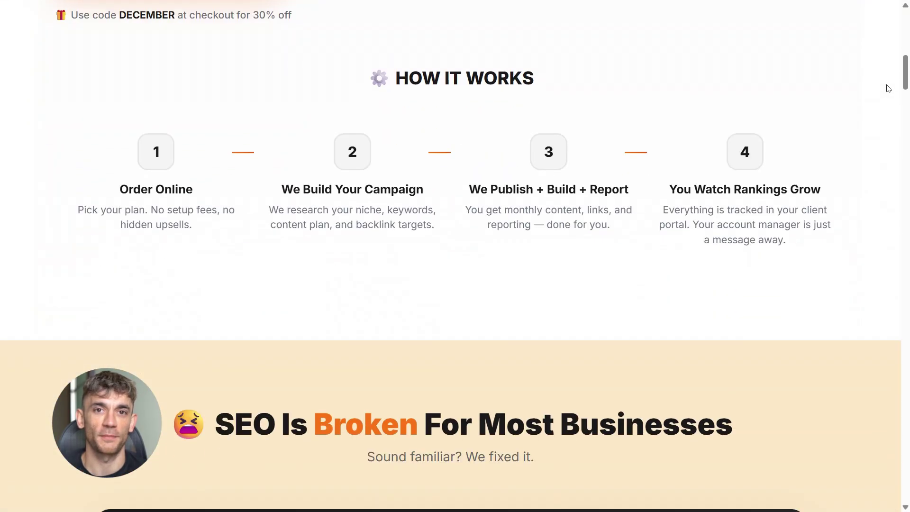
pyautogui.scroll(-5, 888, 88)
pyautogui.scroll(-4, 888, 89)
pyautogui.scroll(-3, 867, 107)
pyautogui.scroll(-2, 847, 130)
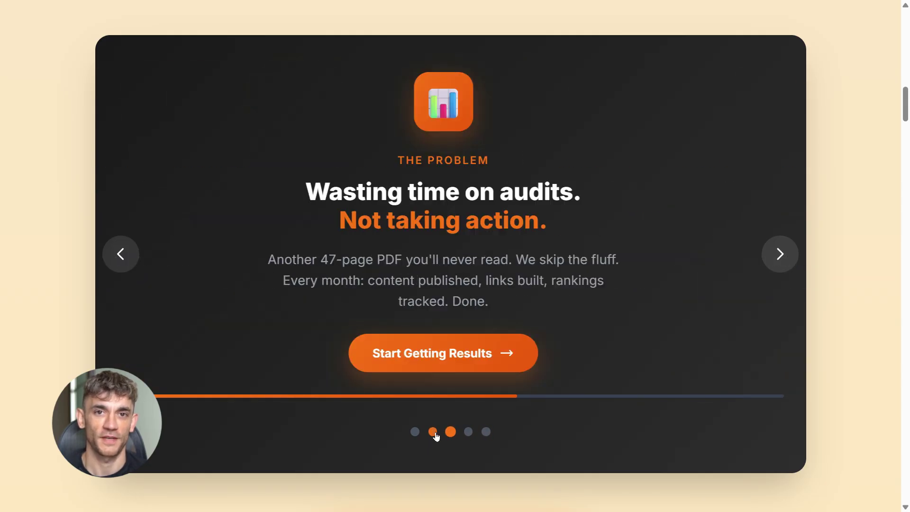
# - Flip the carousel to the backlinks slide, the ignored-content slide, then 'Rank #1 in 90 days'
pyautogui.click(433, 431)
pyautogui.click(415, 433)
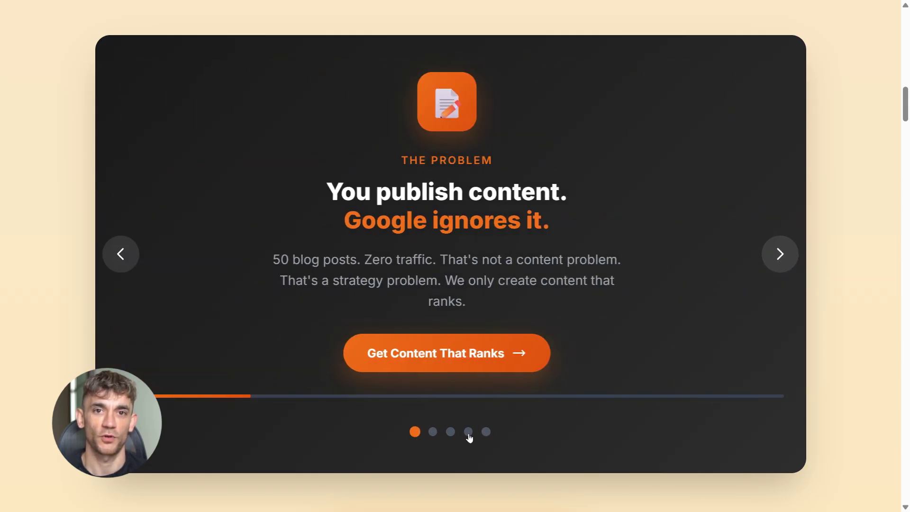
pyautogui.click(486, 432)
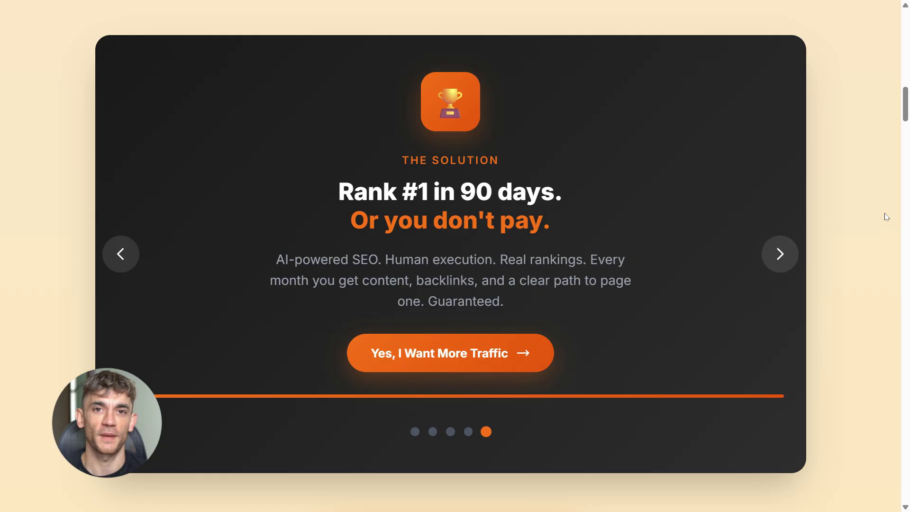
pyautogui.scroll(-5, 856, 228)
pyautogui.scroll(-5, 854, 225)
pyautogui.scroll(-3, 854, 225)
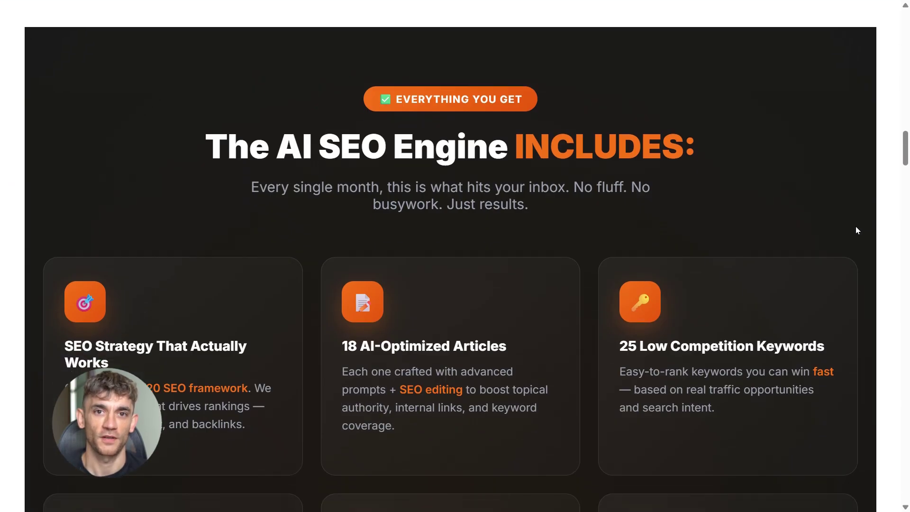
pyautogui.scroll(-3, 892, 245)
pyautogui.scroll(-2, 853, 227)
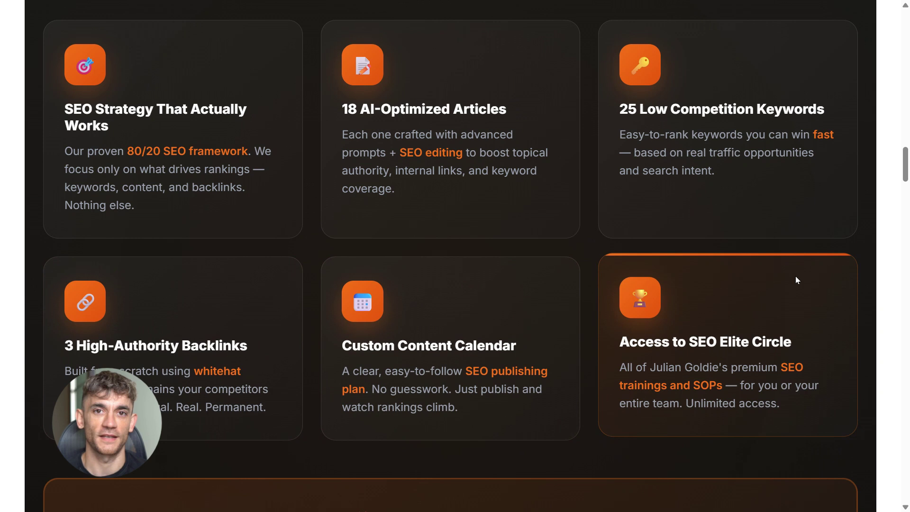
pyautogui.scroll(-3, 880, 242)
pyautogui.scroll(-4, 880, 242)
pyautogui.scroll(-4, 880, 256)
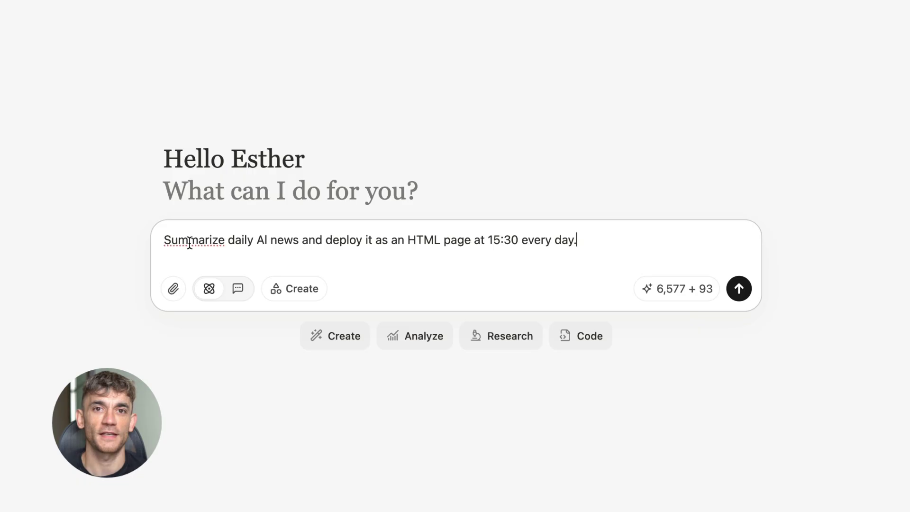
# - Submit the request for a daily 15:30 AI news summary HTML page
pyautogui.click(738, 289)
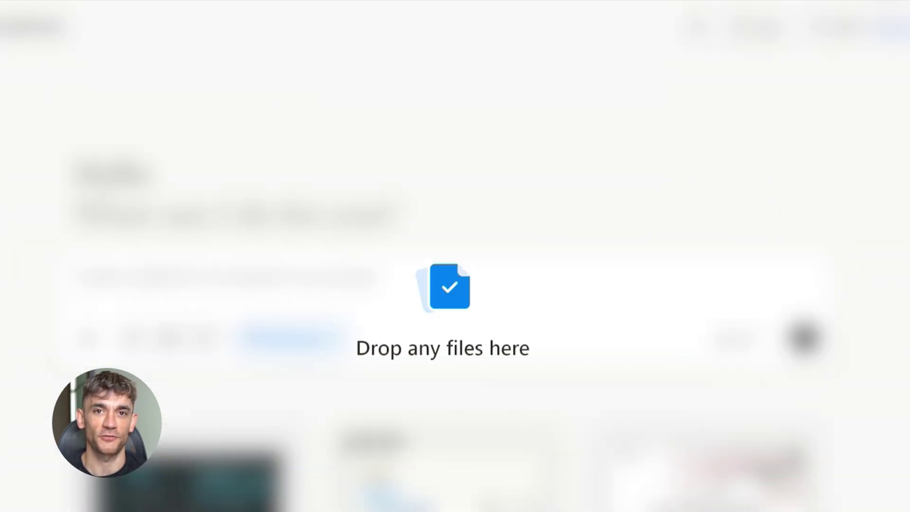
# - Attach the resume PDF to the prompt box
pyautogui.moveTo(442, 411); pyautogui.dragTo(442, 412)
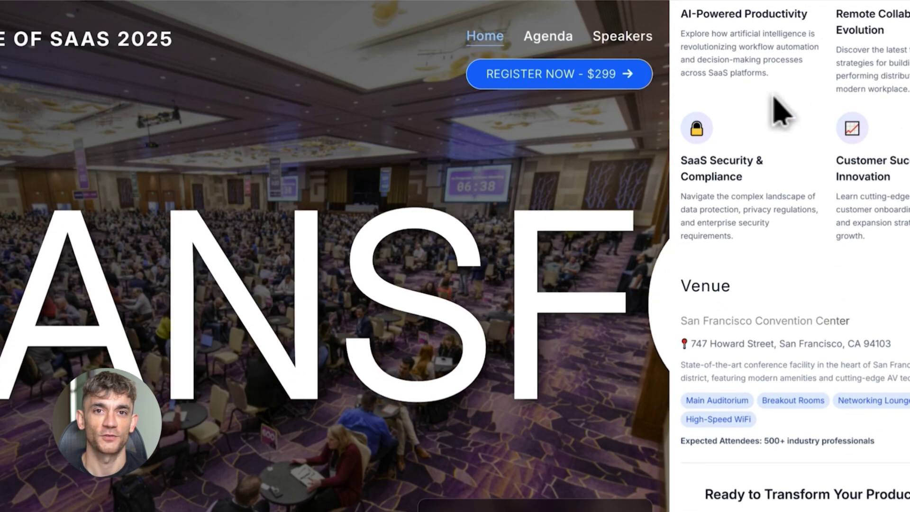
# - View the Agenda page of the generated conference site
pyautogui.click(549, 35)
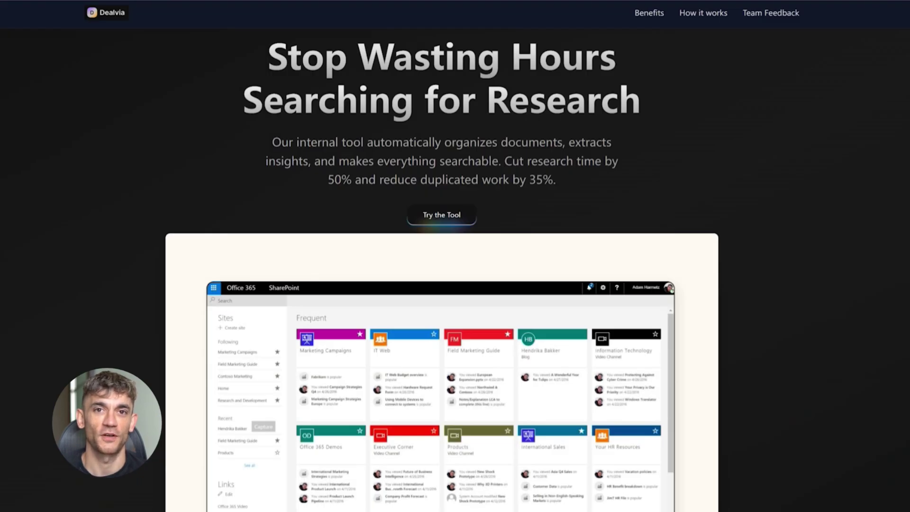
pyautogui.scroll(-8, 455, 285)
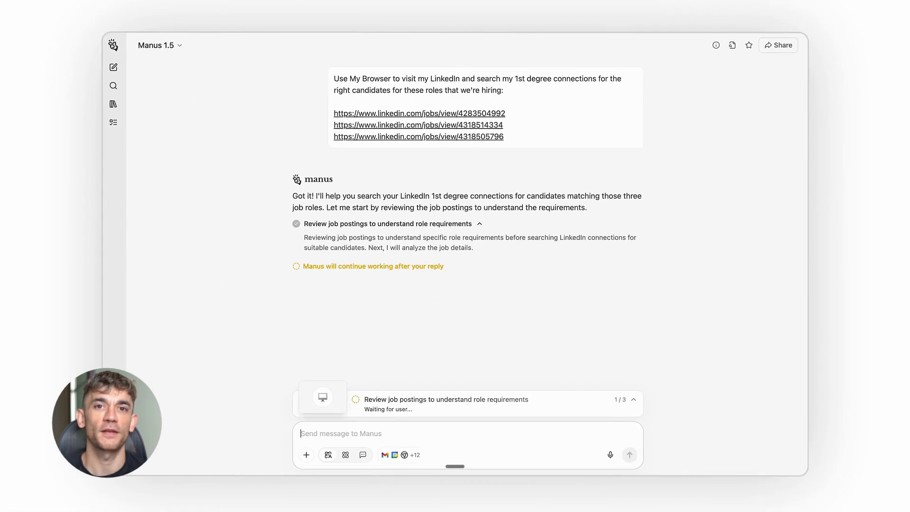
# - Authorize the browser operator, search manus.im in Ahrefs Site Explorer, then return to Manus
pyautogui.click(631, 308)
pyautogui.click(320, 488)
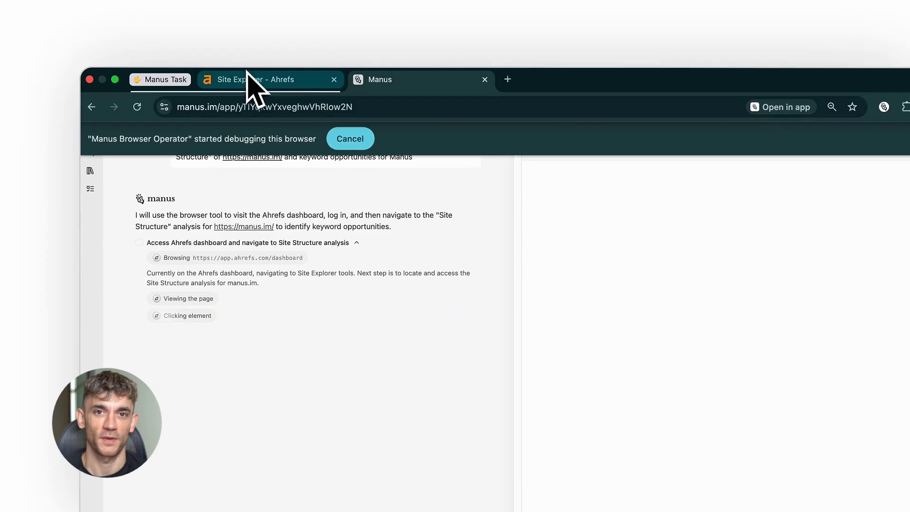
pyautogui.click(249, 82)
pyautogui.write('manus.im')
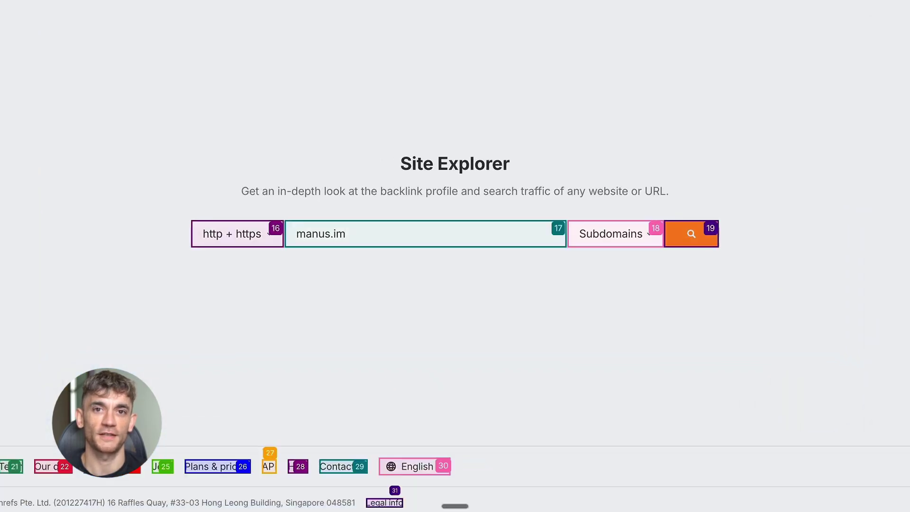
pyautogui.press('Return')
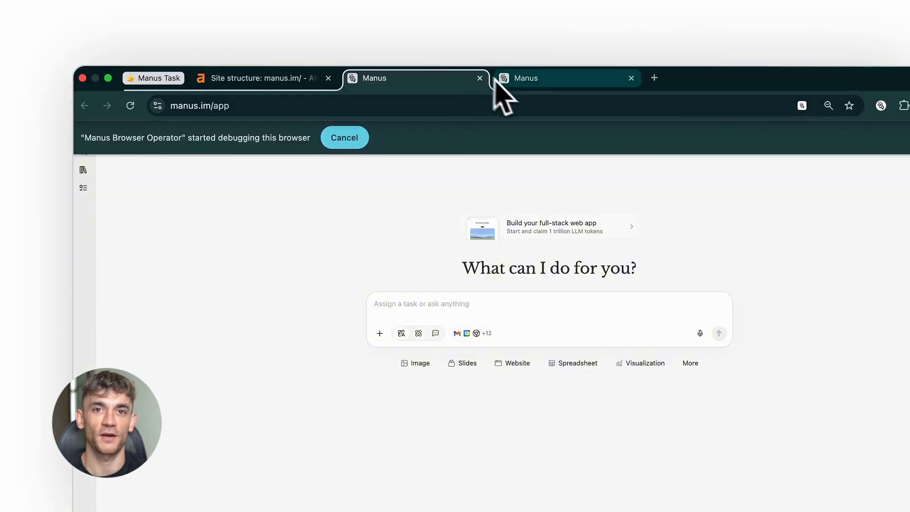
pyautogui.click(497, 85)
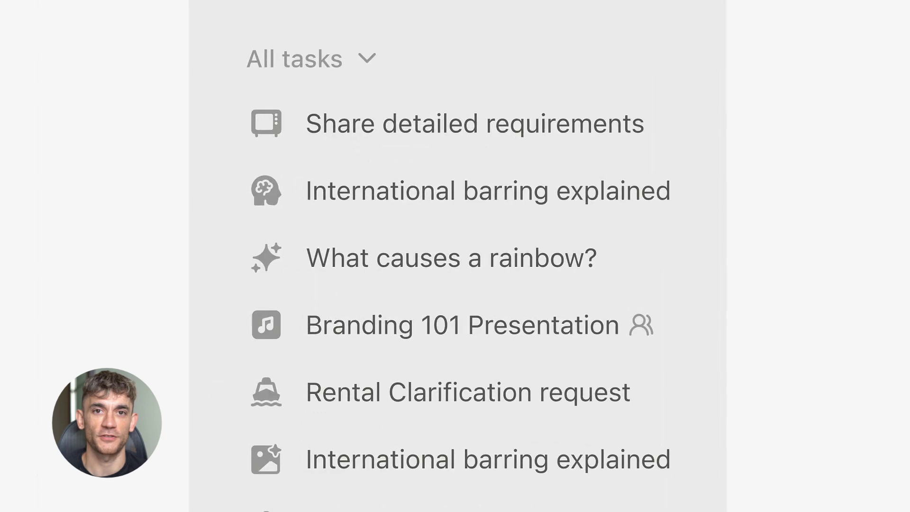
pyautogui.scroll(-2, 620, 256)
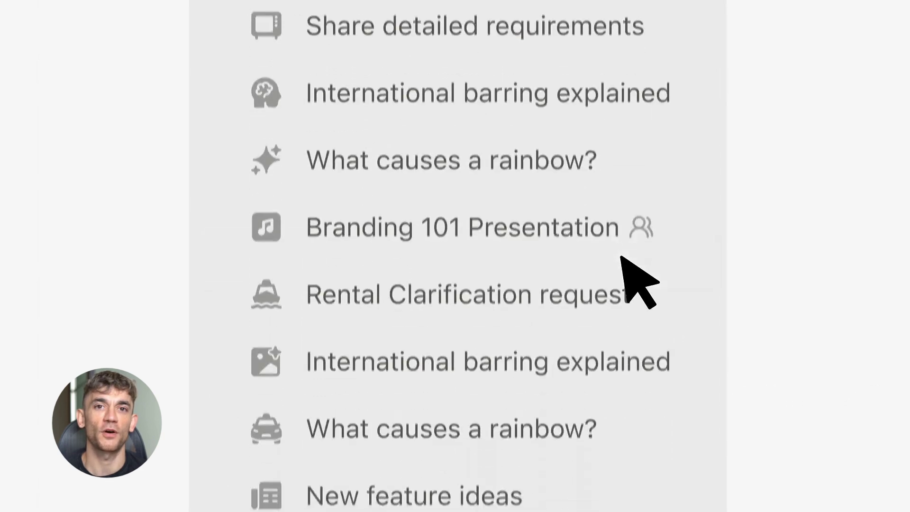
pyautogui.scroll(-3, 622, 270)
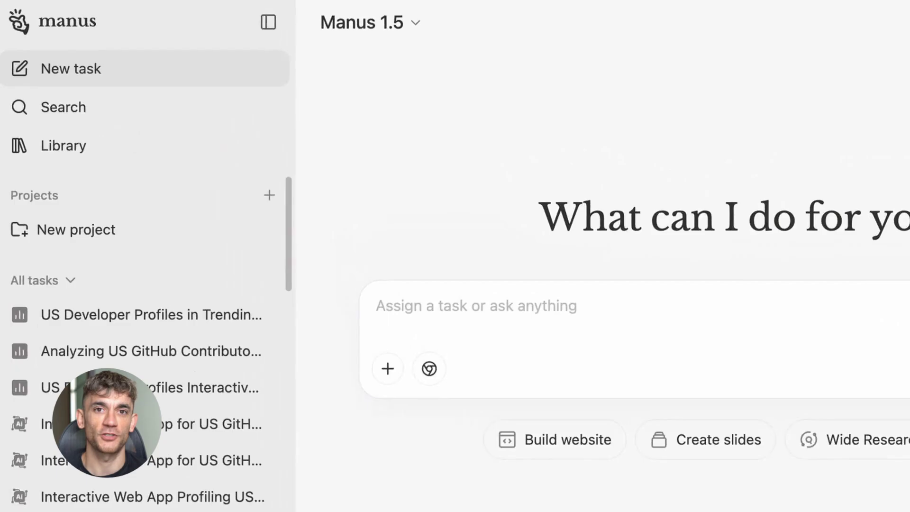
# - Create the 'Blog' project and upload three SEO documents to its files
pyautogui.click(47, 60)
pyautogui.write('Blog')
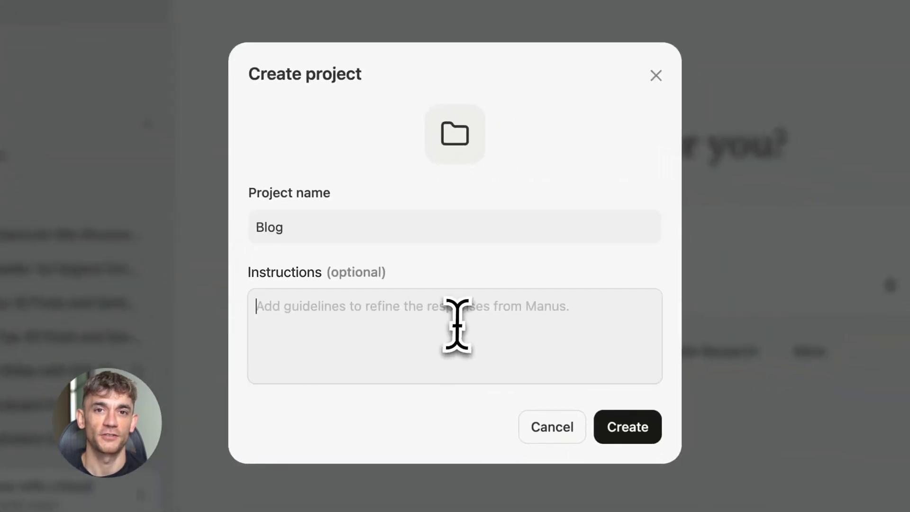
pyautogui.click(627, 426)
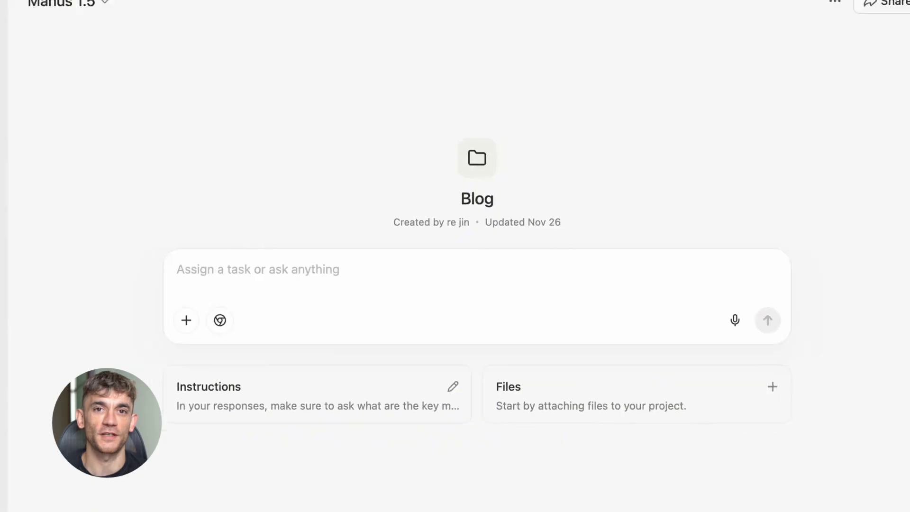
pyautogui.click(697, 424)
pyautogui.moveTo(543, 170); pyautogui.dragTo(519, 157)
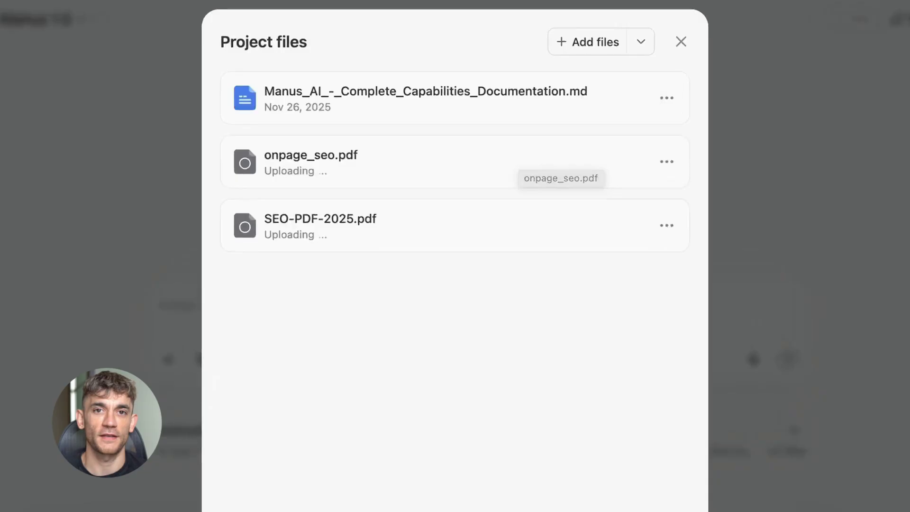
pyautogui.click(772, 58)
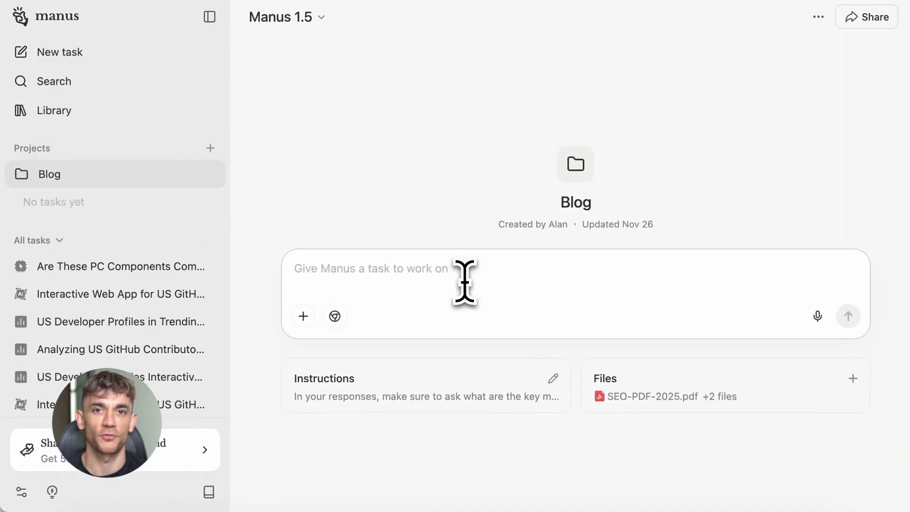
# - Start the '5 things' blog post task inside the Blog project
pyautogui.click(464, 282)
pyautogui.write('Write a blog post titled “5 things you didn’t know you could do with Manus Slides.” Use a clear, direct Manus tone—product-grounded, concise, and focused on real capabilities. Refer to the markdown file of manus capabilities. The tone should largely follow: https://manus.im/blog/manus-wide-research-solve-context-problem')
pyautogui.click(847, 315)
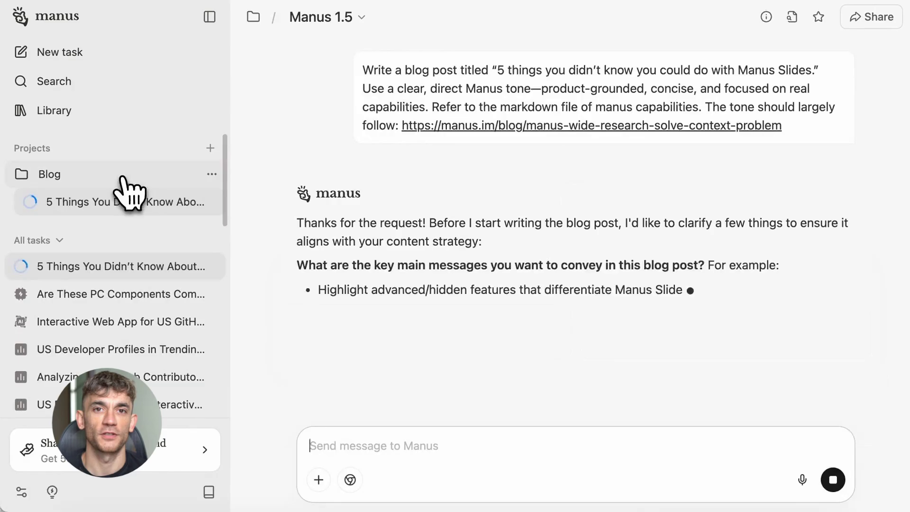
pyautogui.click(50, 175)
# - Start the Browser Operator guide task, then collapse the sidebar on the project page
pyautogui.click(398, 213)
pyautogui.hotkey('ctrl', 'v')
pyautogui.press('Return')
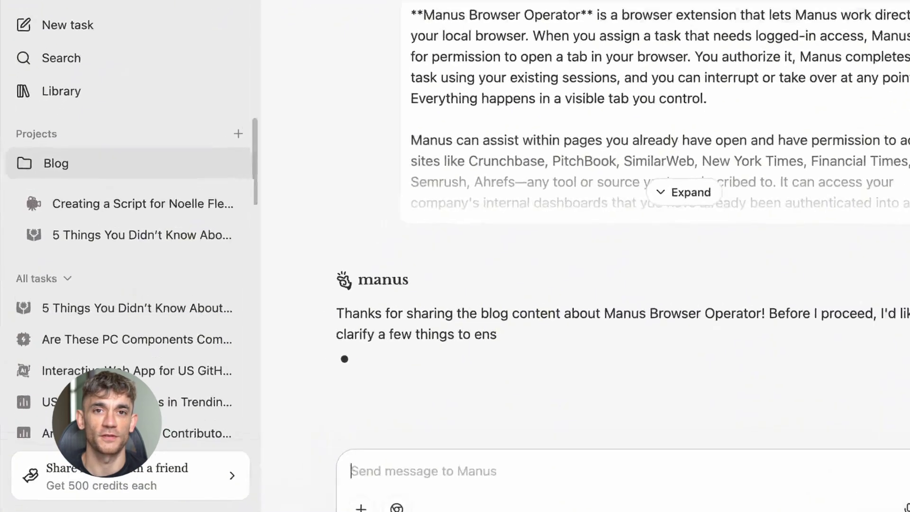
pyautogui.click(50, 174)
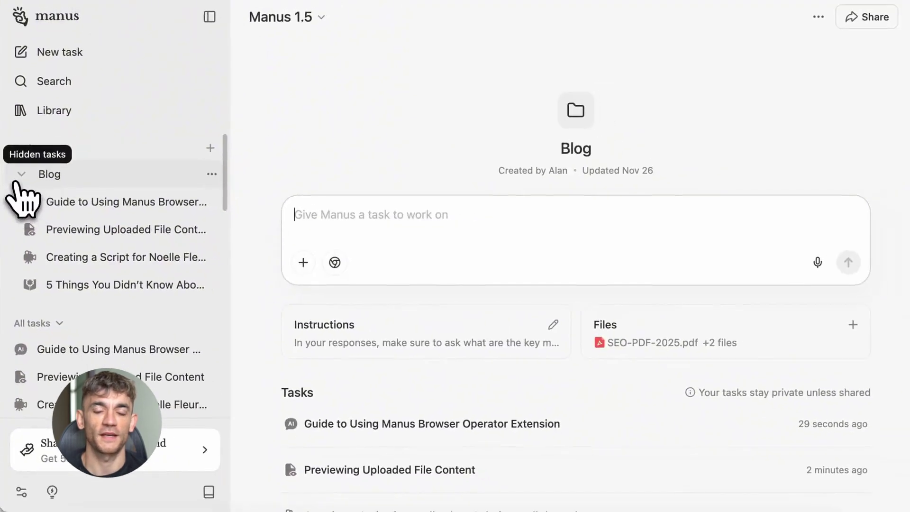
pyautogui.hotkey('ctrl', 'b')
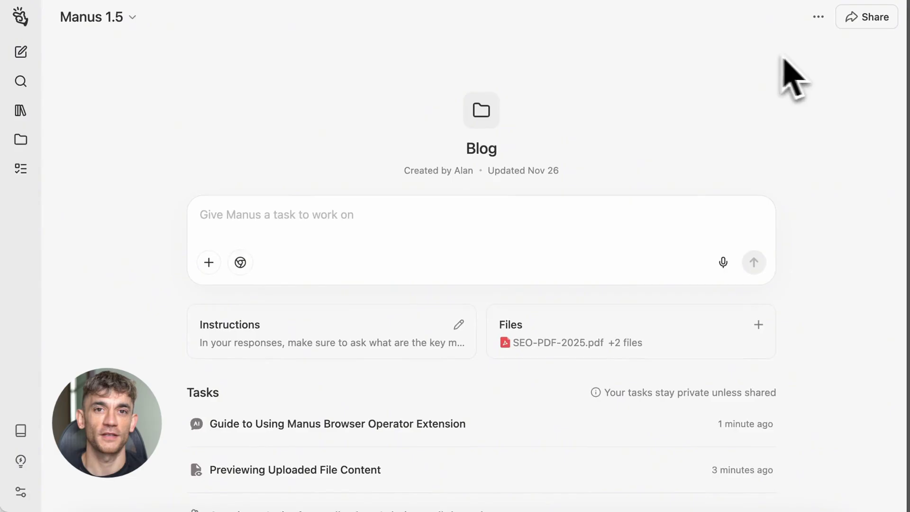
# - Invite a collaborator to the Blog project with Can edit access
pyautogui.click(867, 17)
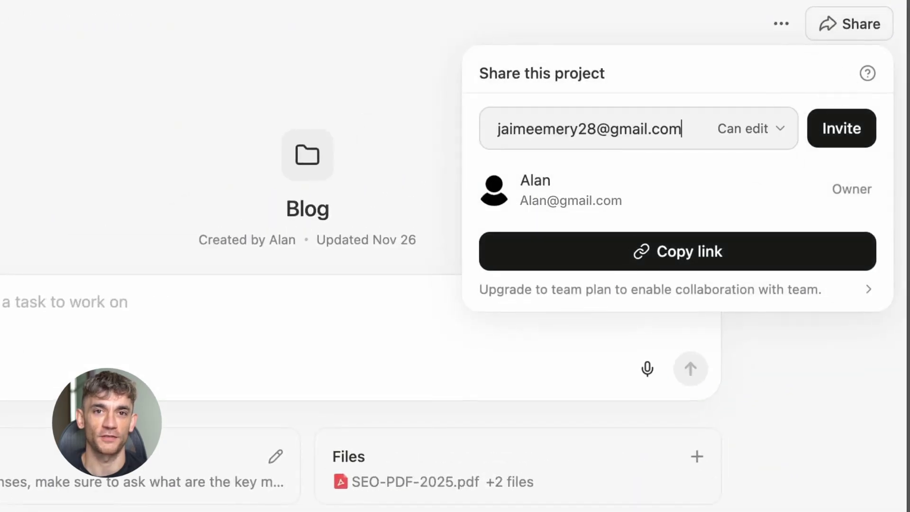
pyautogui.click(841, 128)
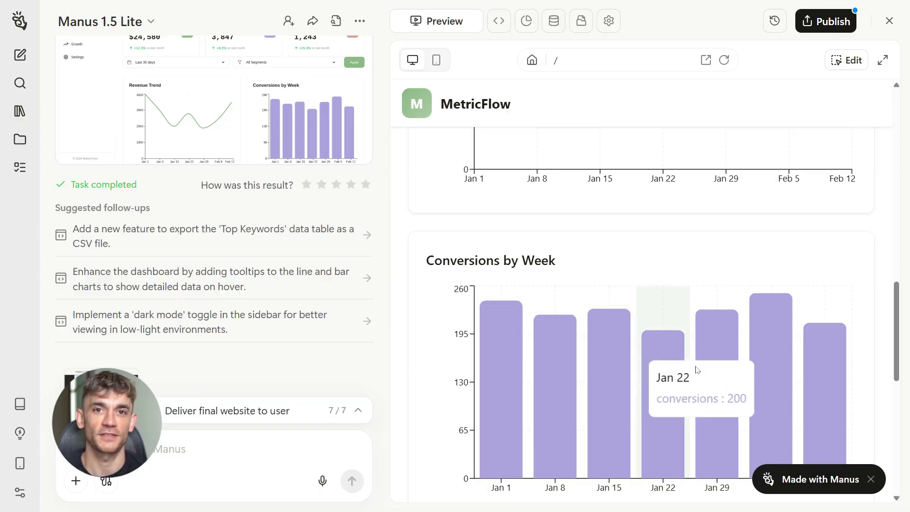
pyautogui.moveTo(662, 384)
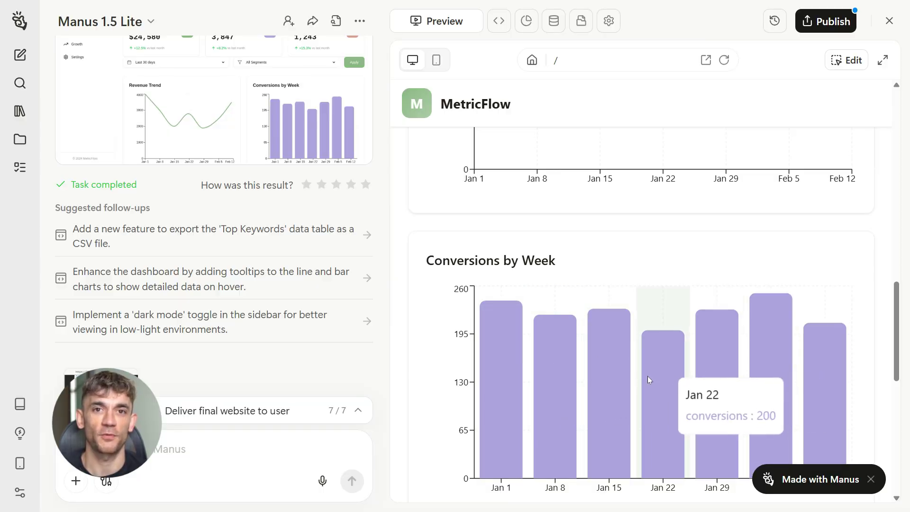
pyautogui.scroll(-3, 526, 367)
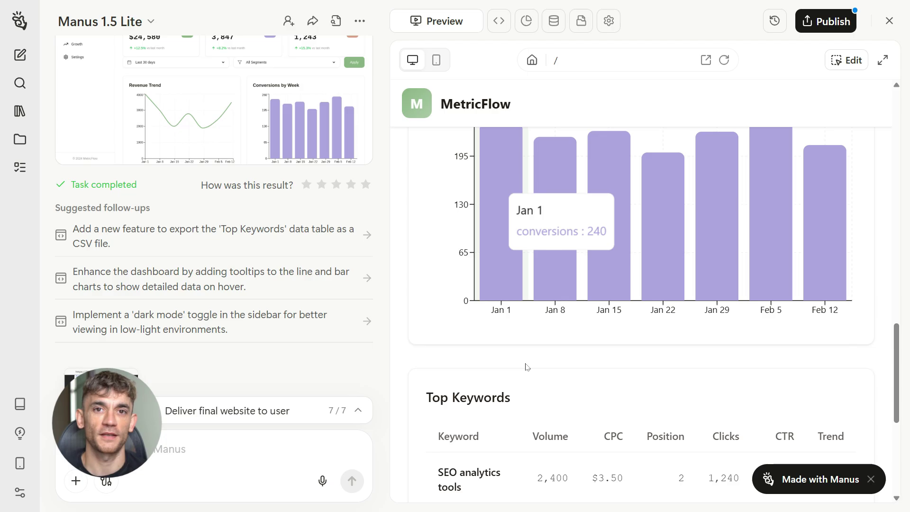
pyautogui.scroll(-2, 512, 363)
pyautogui.scroll(-3, 526, 359)
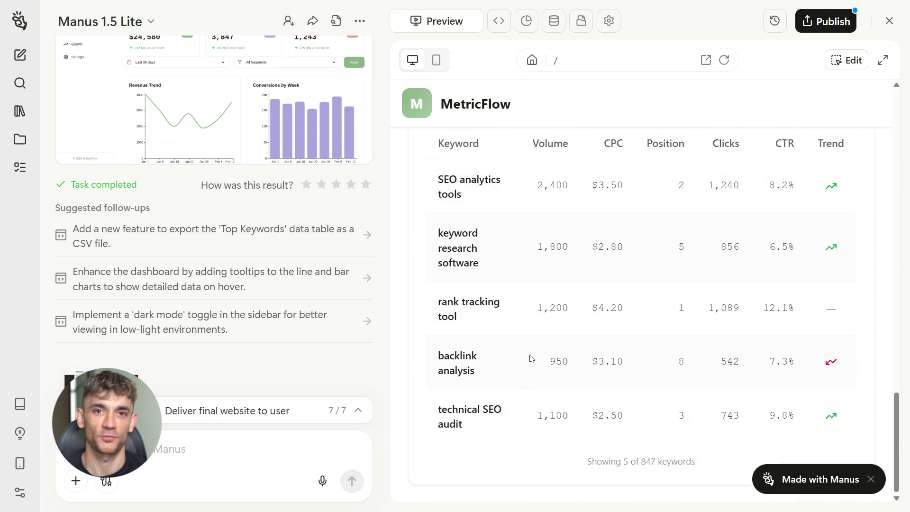
pyautogui.scroll(3, 532, 359)
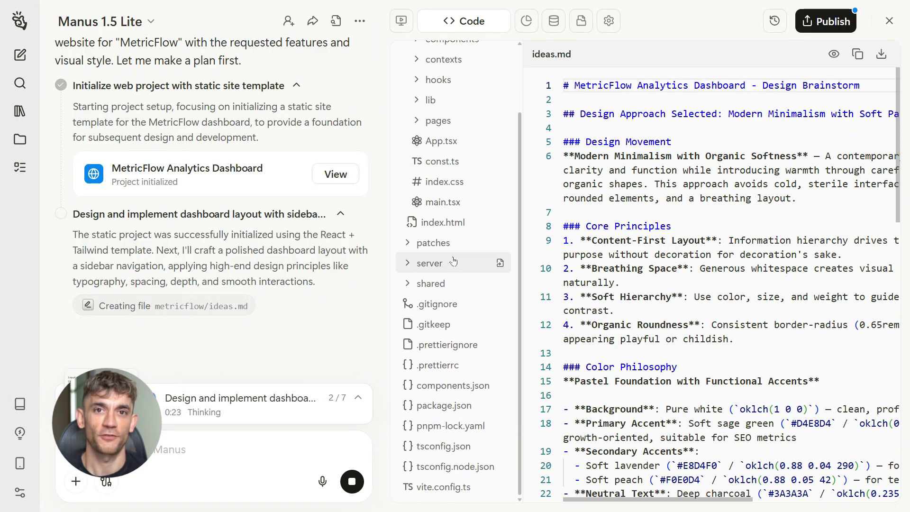
pyautogui.scroll(3, 447, 320)
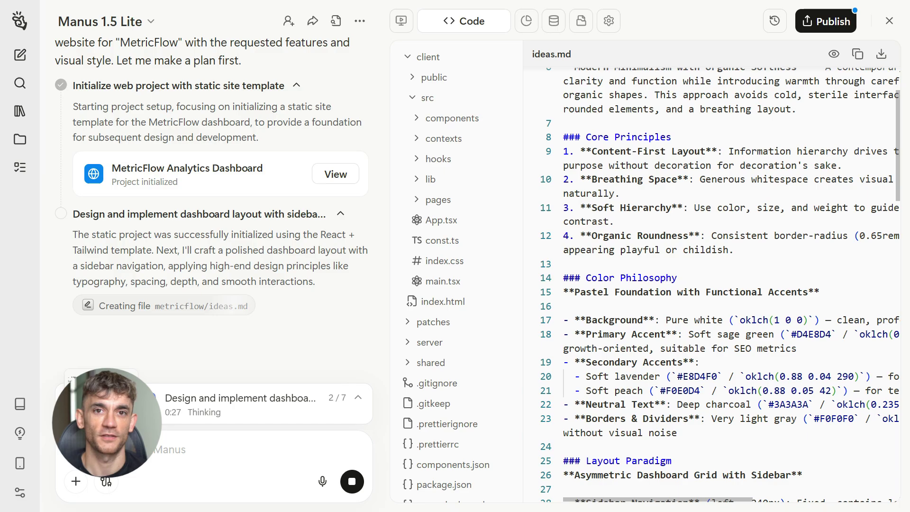
pyautogui.scroll(-5, 710, 285)
pyautogui.scroll(-5, 711, 284)
pyautogui.scroll(-5, 711, 284)
pyautogui.scroll(-3, 711, 285)
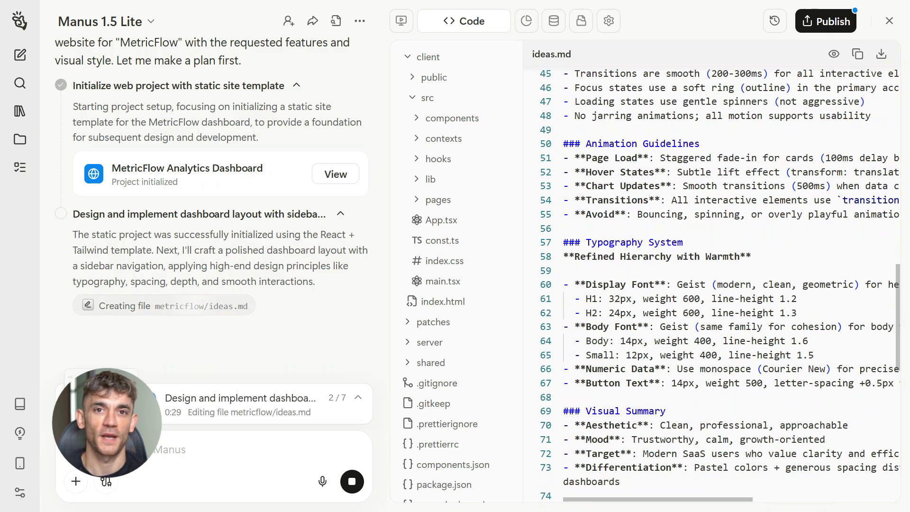
pyautogui.scroll(-4, 711, 285)
pyautogui.scroll(-2, 711, 284)
pyautogui.scroll(5, 711, 284)
pyautogui.scroll(4, 712, 285)
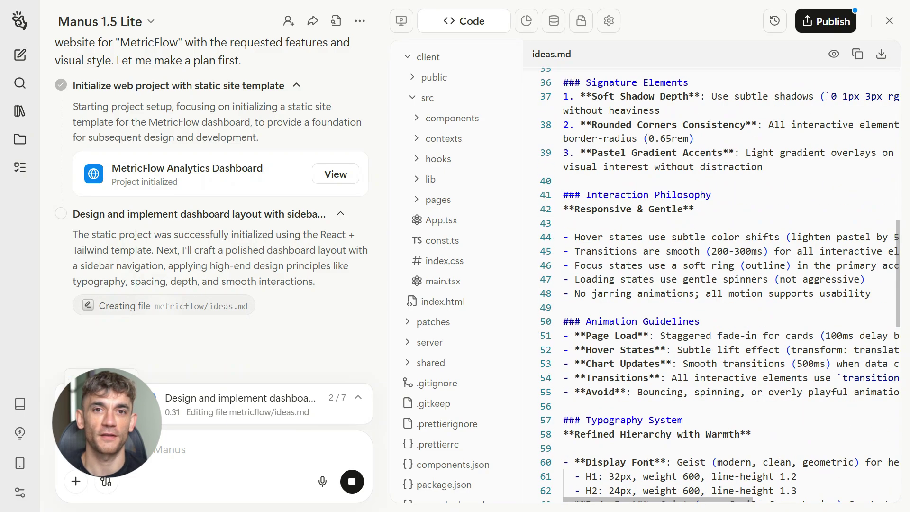
pyautogui.scroll(4, 710, 285)
pyautogui.scroll(4, 711, 284)
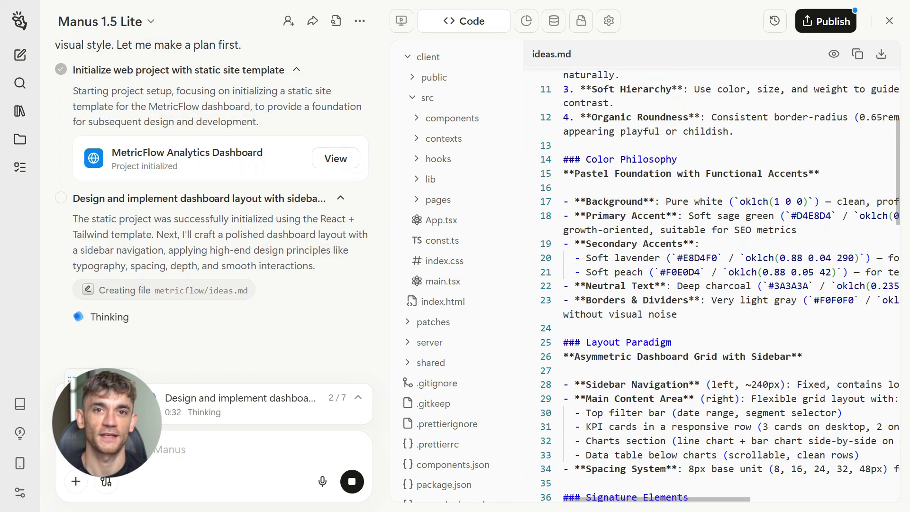
# - Toggle the ideas.md rendered preview on and off, then open index.html
pyautogui.click(834, 54)
pyautogui.click(834, 55)
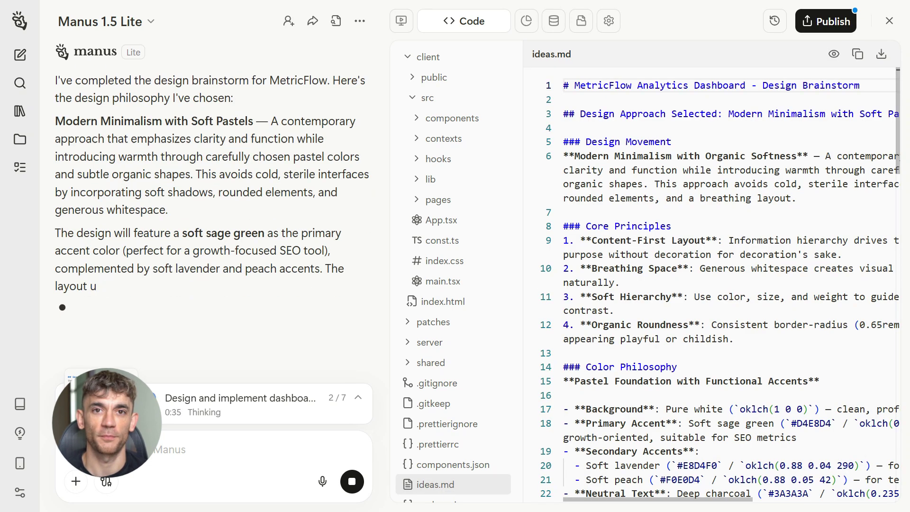
pyautogui.scroll(-4, 711, 285)
pyautogui.scroll(-4, 711, 284)
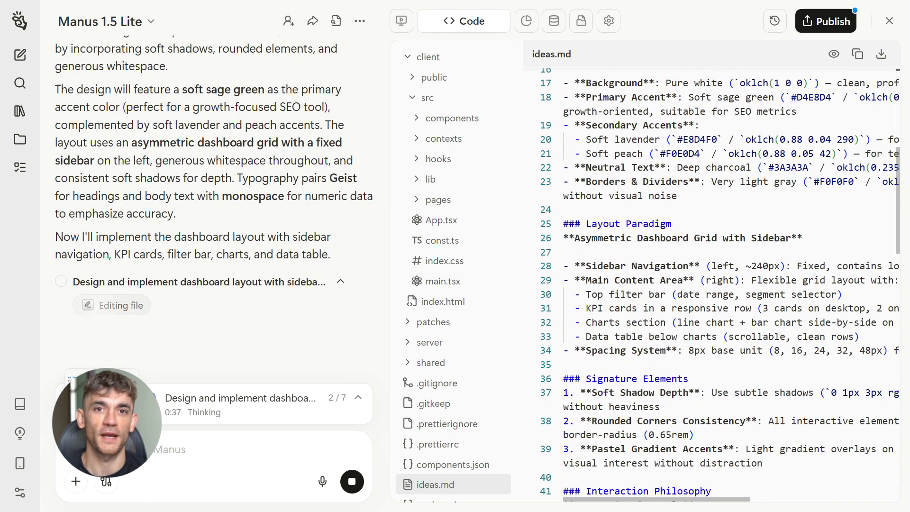
pyautogui.scroll(-3, 711, 284)
pyautogui.scroll(-3, 710, 284)
pyautogui.scroll(-4, 711, 285)
pyautogui.scroll(-4, 711, 285)
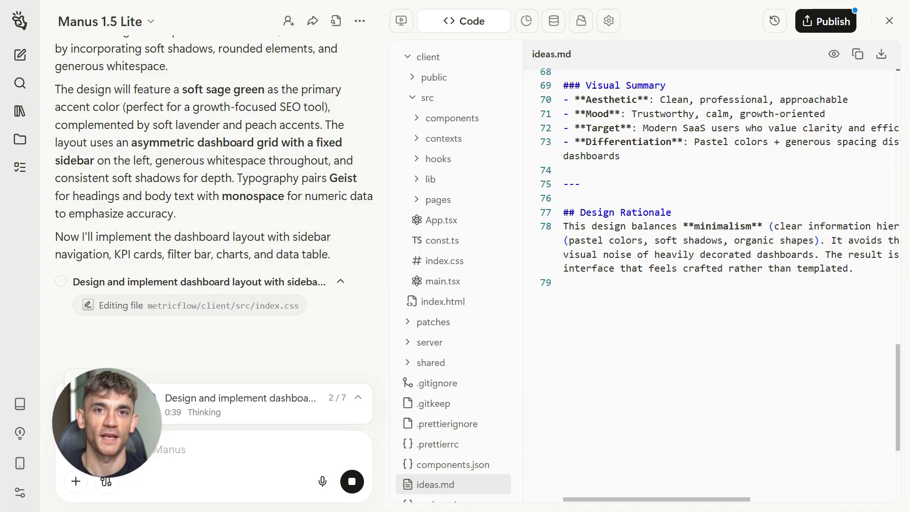
pyautogui.scroll(-2, 711, 285)
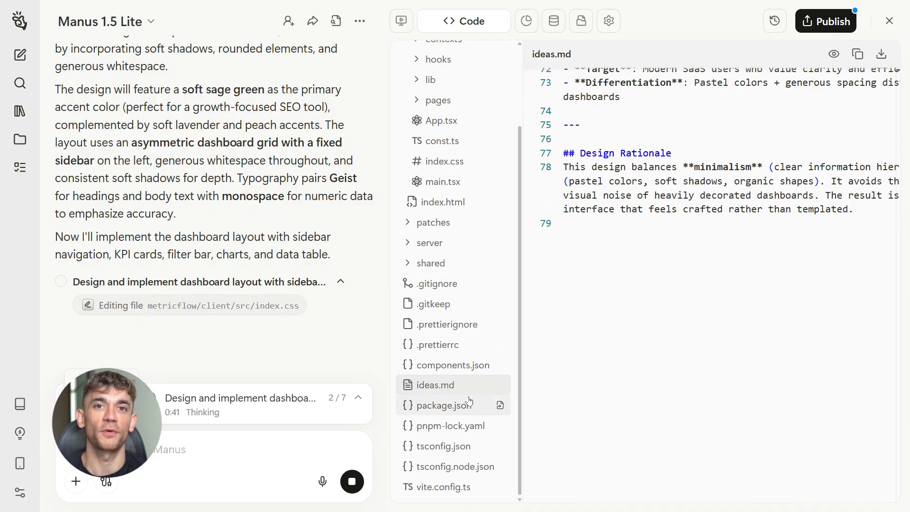
pyautogui.click(442, 202)
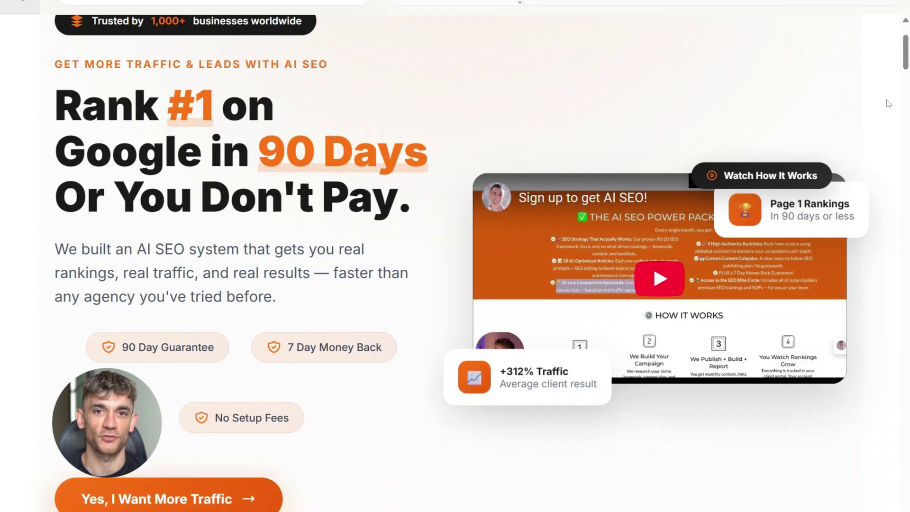
pyautogui.scroll(-4, 887, 103)
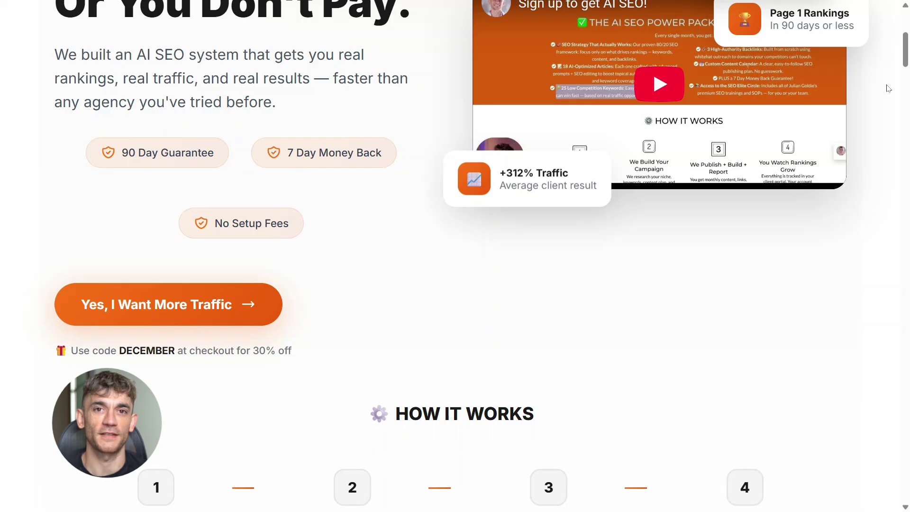
pyautogui.scroll(-3, 888, 103)
pyautogui.scroll(-3, 887, 104)
pyautogui.scroll(-4, 887, 93)
pyautogui.scroll(-3, 887, 88)
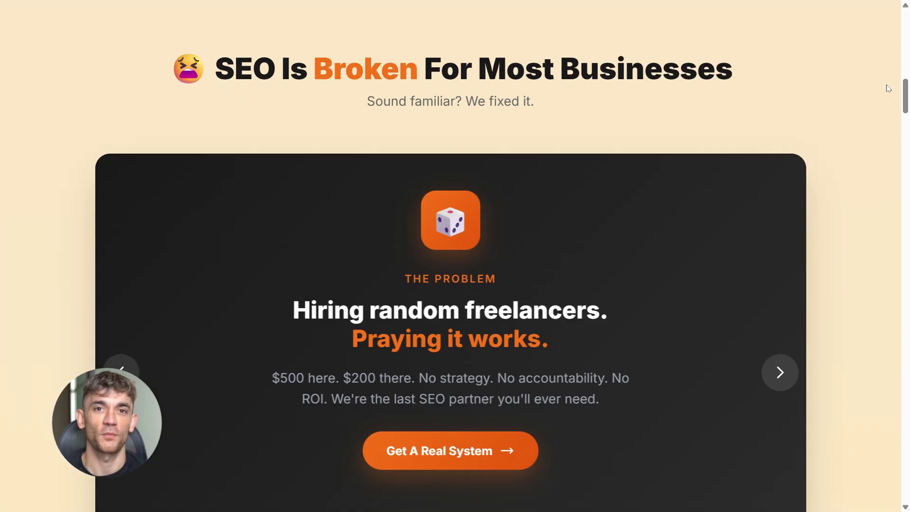
pyautogui.scroll(-3, 887, 88)
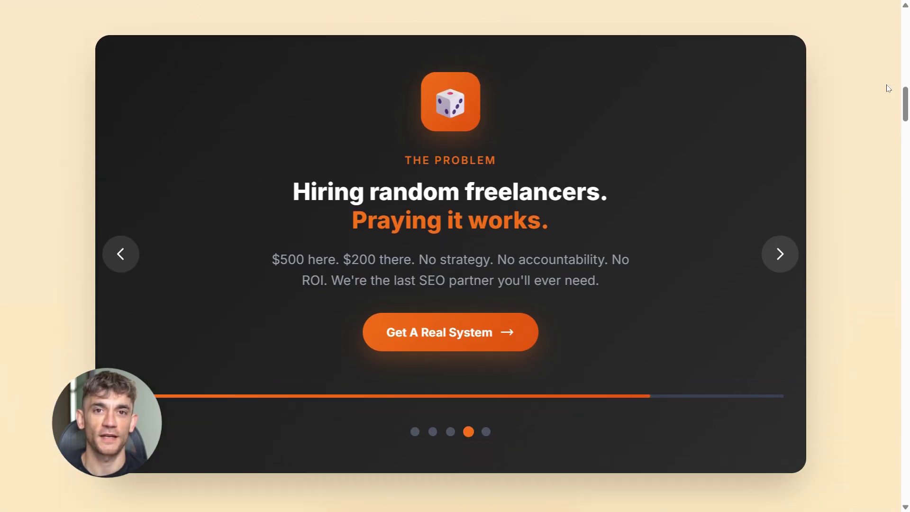
# - Flip the problem carousel to the backlinks slide, the first slide, then the last slide
pyautogui.click(450, 432)
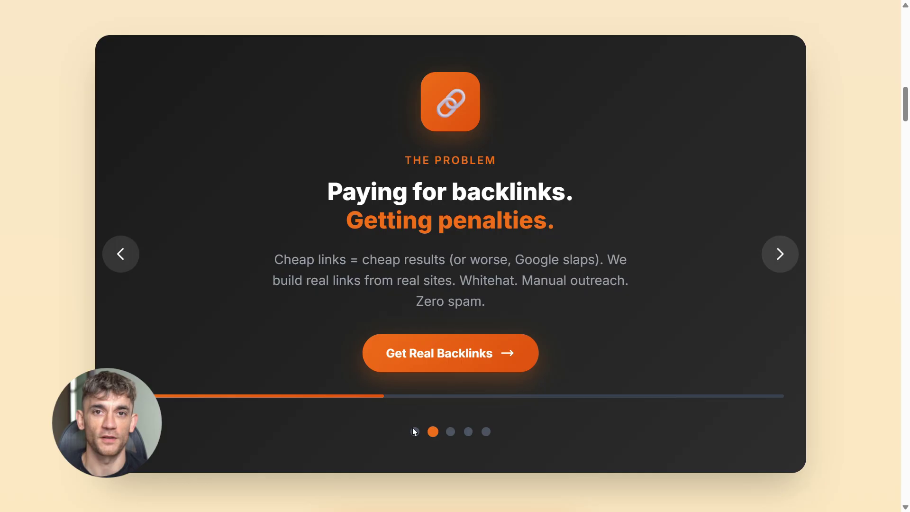
pyautogui.click(414, 431)
pyautogui.click(485, 431)
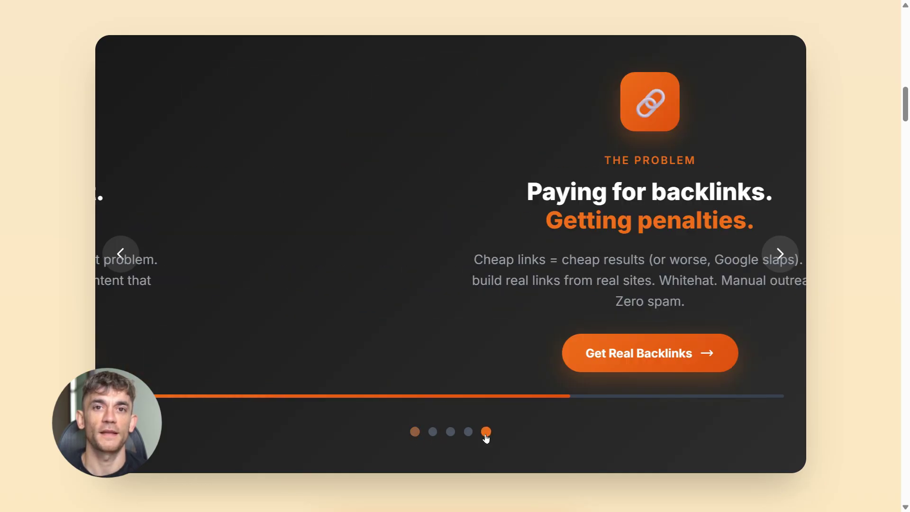
pyautogui.scroll(-3, 865, 224)
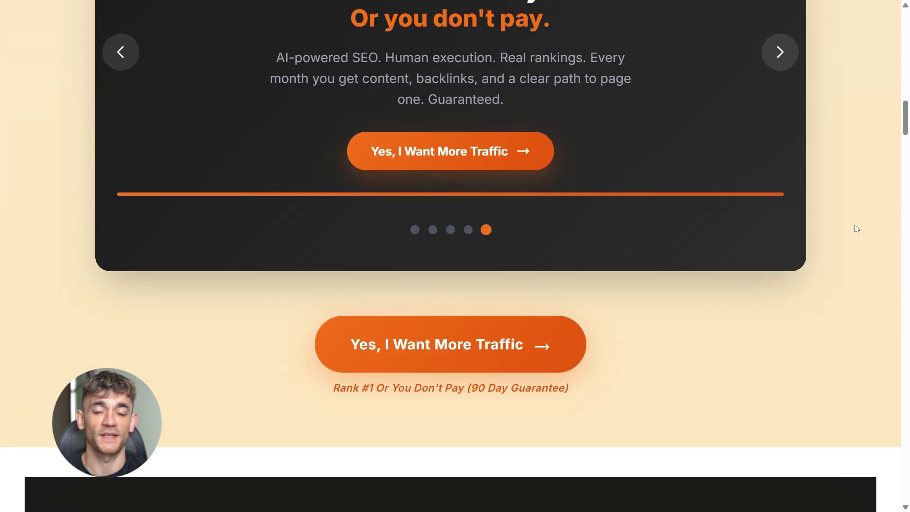
pyautogui.scroll(-3, 864, 224)
pyautogui.scroll(-3, 864, 224)
pyautogui.scroll(-3, 865, 226)
pyautogui.scroll(-3, 865, 226)
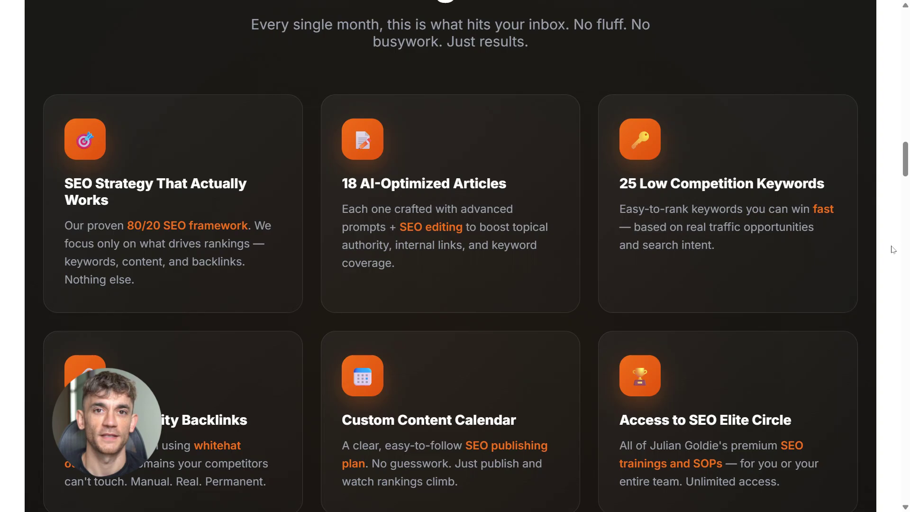
pyautogui.scroll(-2, 782, 213)
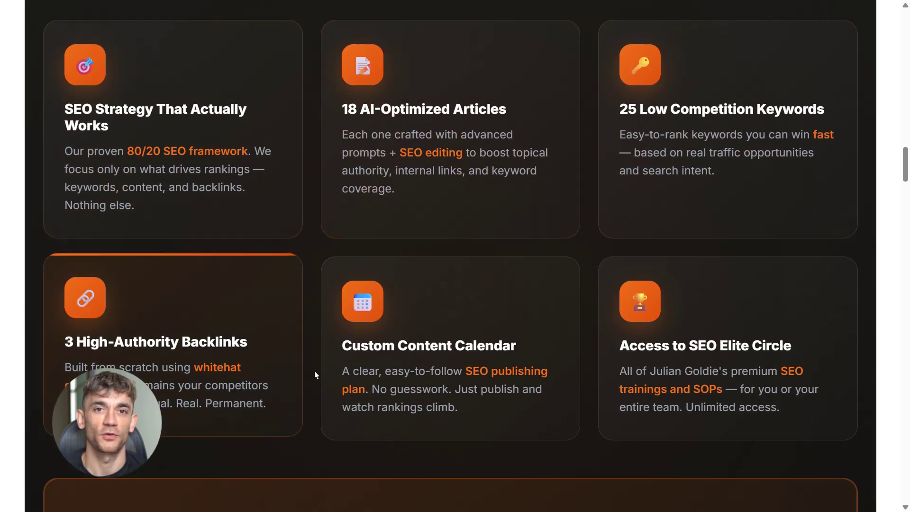
pyautogui.scroll(-3, 883, 240)
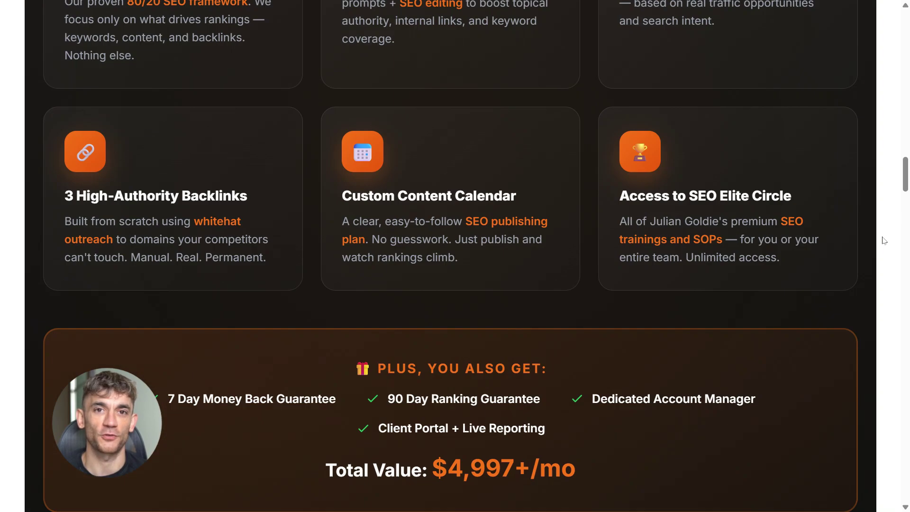
pyautogui.scroll(-2, 882, 240)
pyautogui.scroll(-3, 883, 240)
pyautogui.scroll(-3, 881, 241)
pyautogui.scroll(-3, 880, 242)
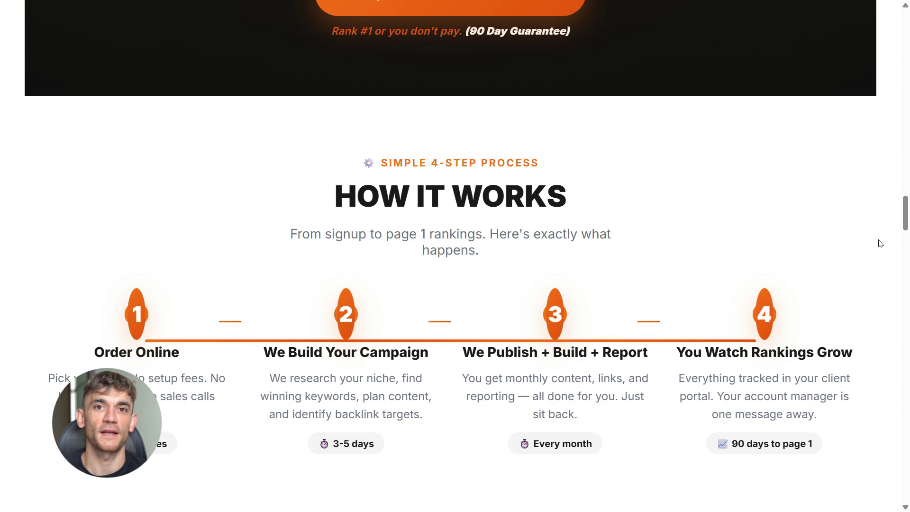
pyautogui.scroll(-1, 881, 243)
pyautogui.scroll(-3, 880, 243)
pyautogui.scroll(-3, 881, 244)
pyautogui.scroll(-3, 880, 245)
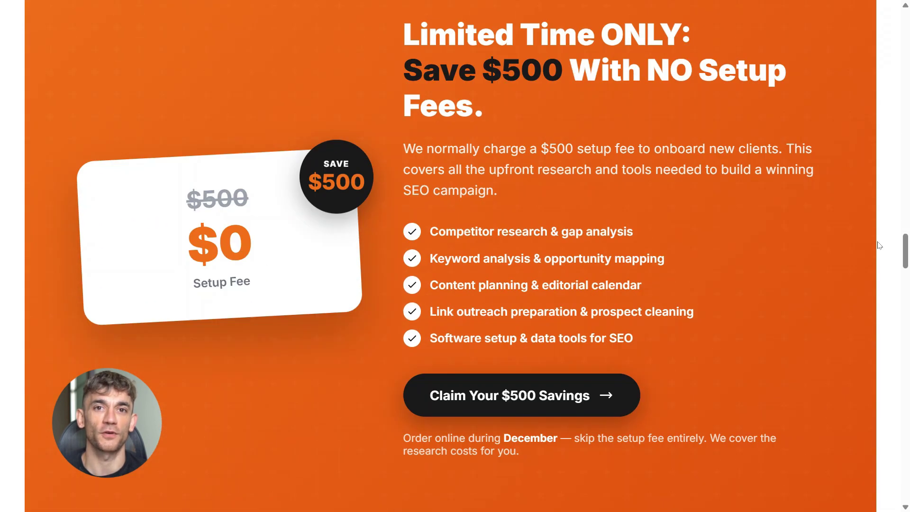
pyautogui.scroll(-2, 879, 245)
pyautogui.scroll(-3, 880, 245)
pyautogui.scroll(-1, 881, 245)
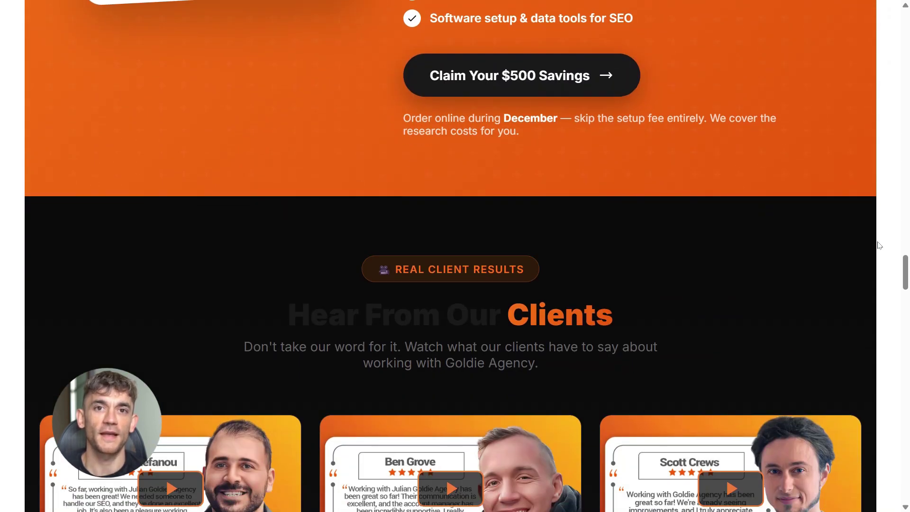
pyautogui.scroll(-2, 880, 245)
pyautogui.scroll(-3, 881, 245)
pyautogui.scroll(-2, 880, 246)
pyautogui.scroll(-2, 880, 246)
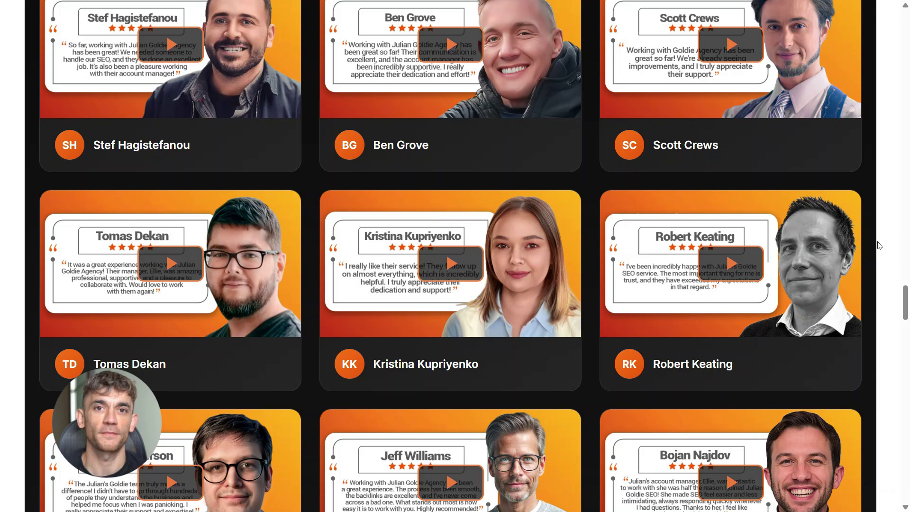
pyautogui.scroll(-3, 879, 245)
pyautogui.scroll(-2, 880, 245)
pyautogui.scroll(-2, 880, 245)
pyautogui.scroll(-3, 880, 246)
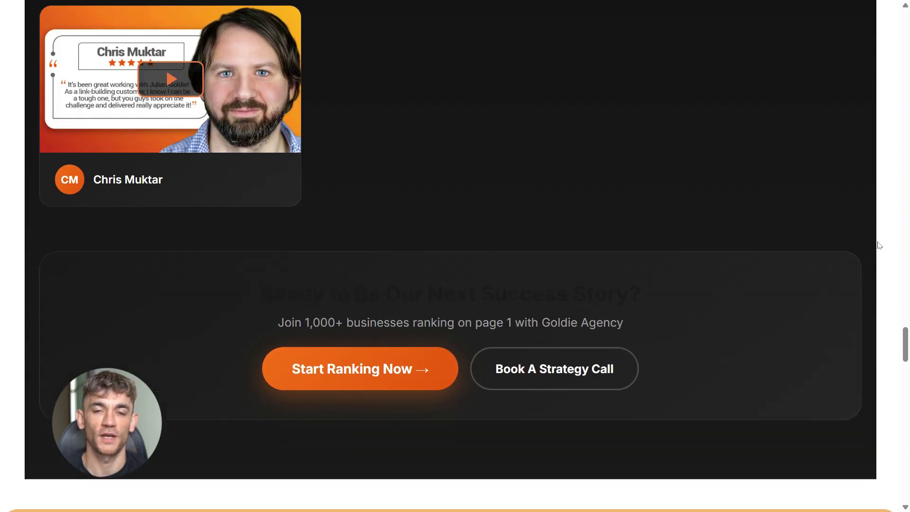
pyautogui.scroll(-3, 879, 246)
pyautogui.scroll(-1, 880, 245)
pyautogui.scroll(-2, 880, 245)
pyautogui.scroll(-3, 880, 245)
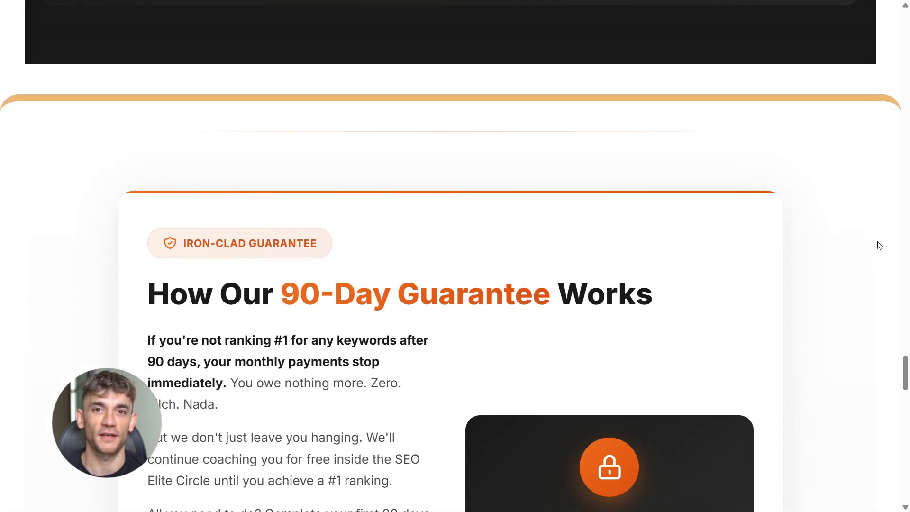